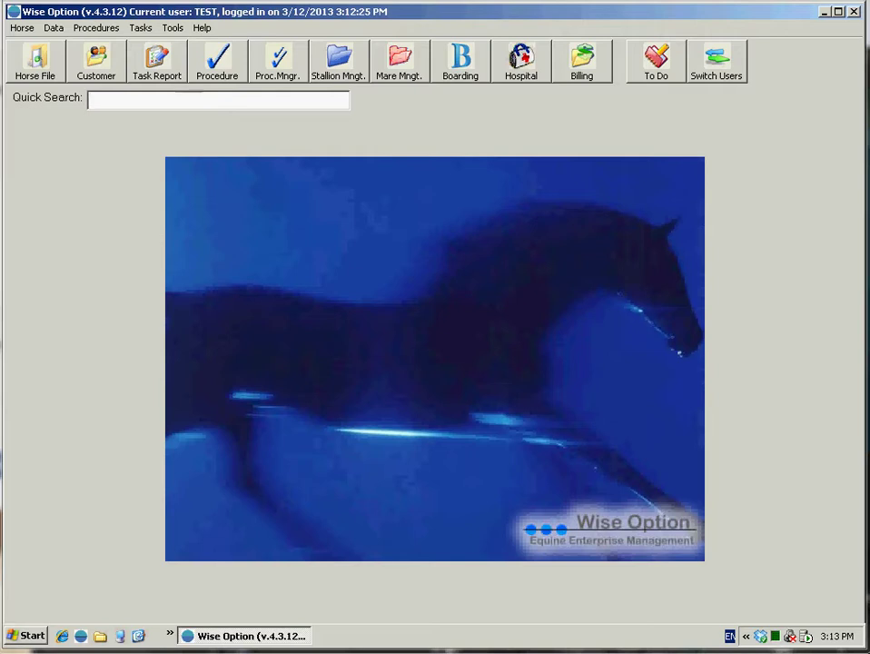
Step: Open the horse records and display Great Stop's details
{"action": "left_click", "coordinate": [111, 307]}
{"action": "left_click", "coordinate": [36, 62]}
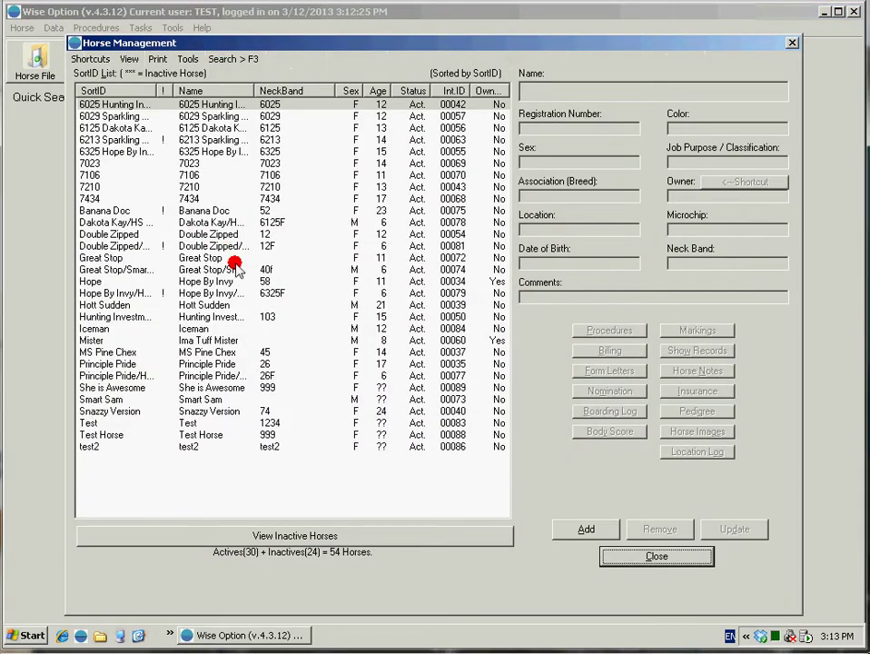
{"action": "left_click", "coordinate": [117, 259]}
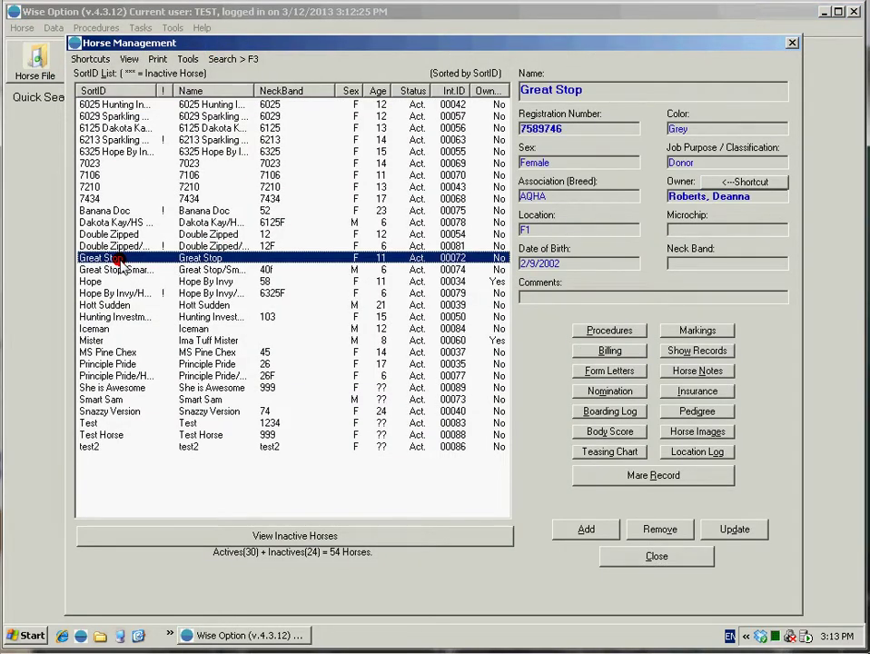
Step: In Great Stop's pedigree, set Dually as sire and Edward as Dually's sire
{"action": "left_click", "coordinate": [697, 412]}
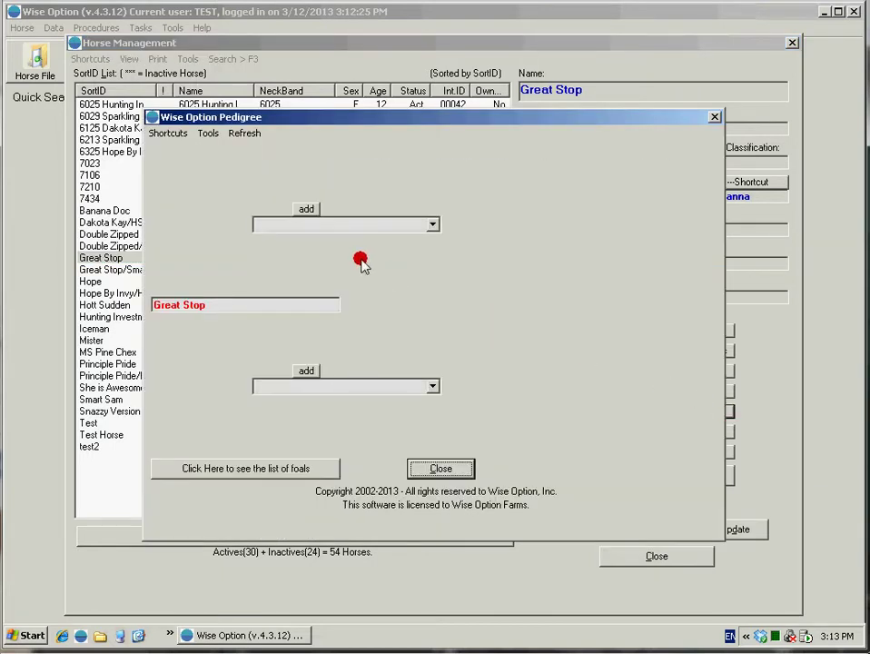
{"action": "left_click", "coordinate": [432, 225]}
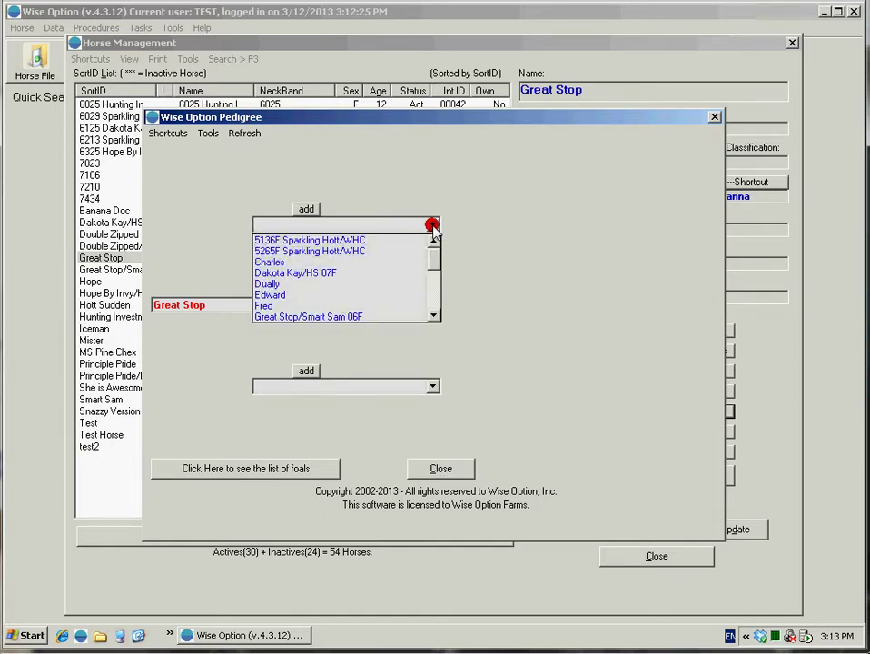
{"action": "left_click", "coordinate": [277, 284]}
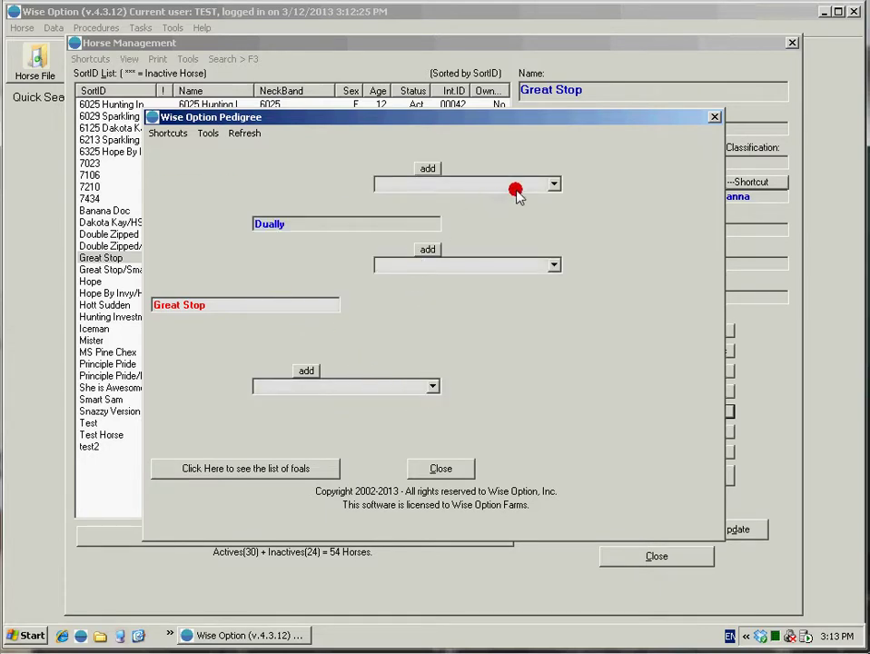
{"action": "left_click", "coordinate": [554, 184]}
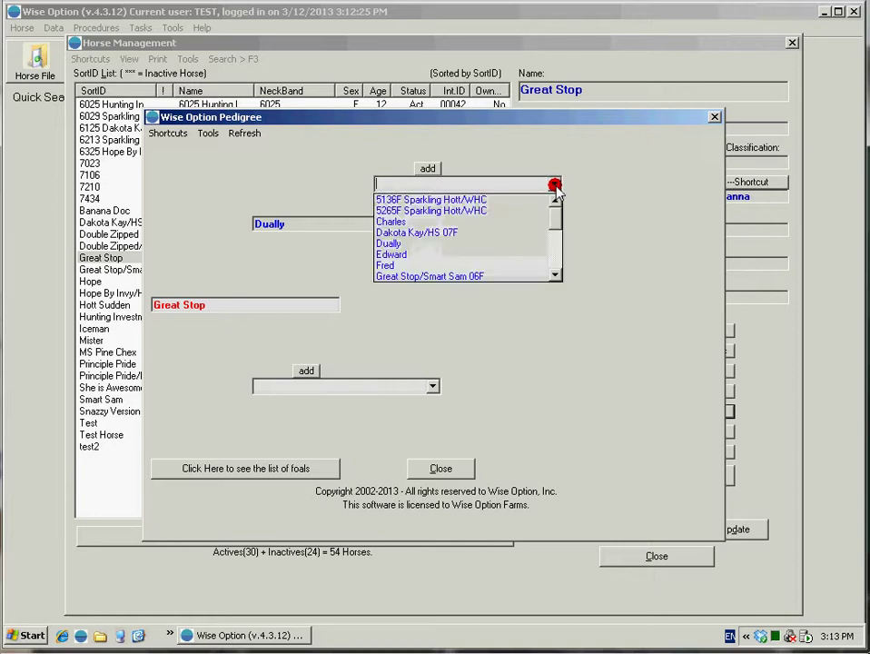
{"action": "left_click", "coordinate": [497, 255]}
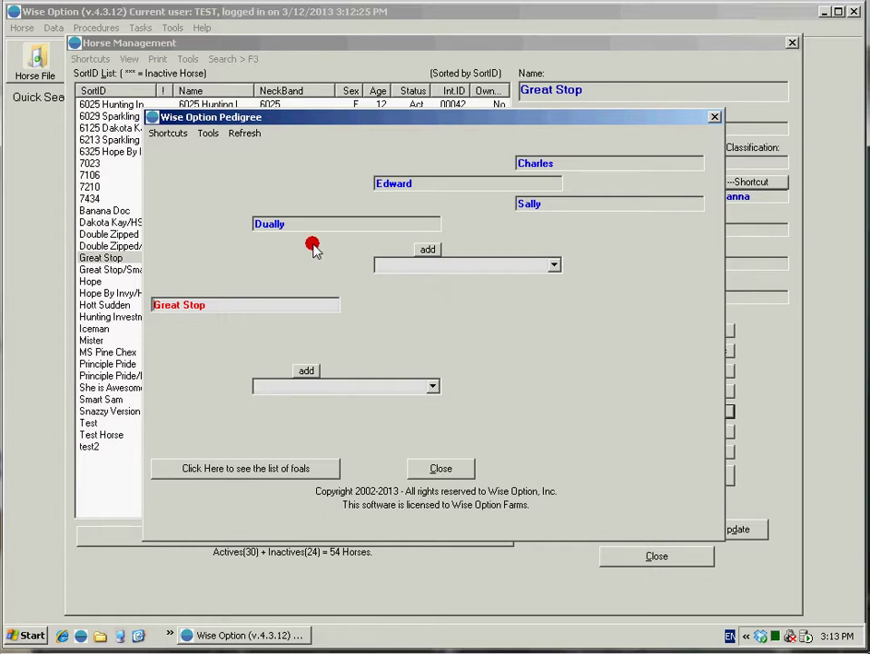
Step: Turn on Clear Buttons and remove the Dually sire branch from Great Stop's pedigree
{"action": "left_click", "coordinate": [213, 138]}
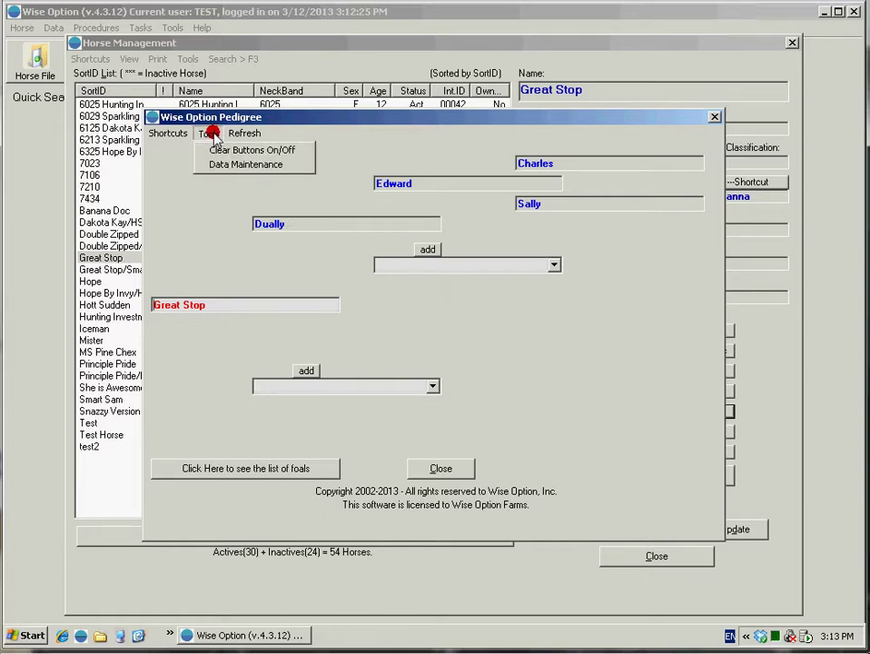
{"action": "left_click", "coordinate": [301, 159]}
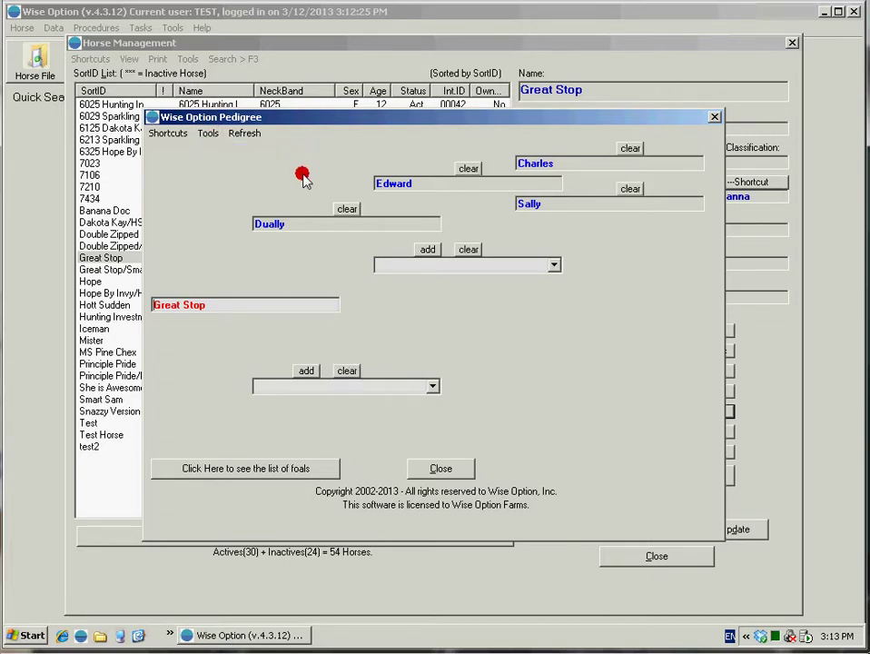
{"action": "left_click", "coordinate": [347, 209]}
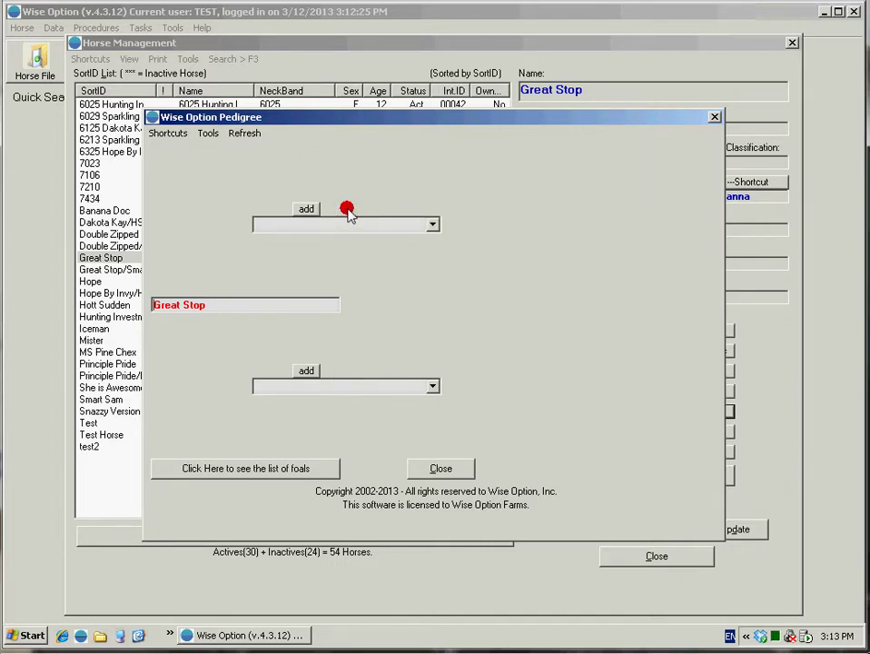
{"action": "left_click", "coordinate": [432, 225]}
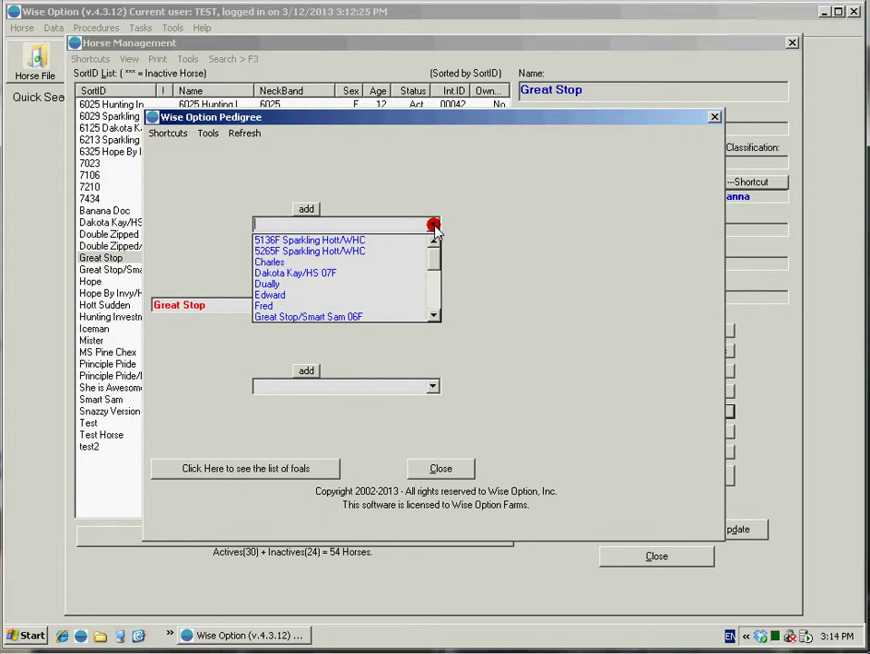
Step: Add new horses Sire, Sire S and Sire D to Great Stop's sire side
{"action": "left_click", "coordinate": [433, 226]}
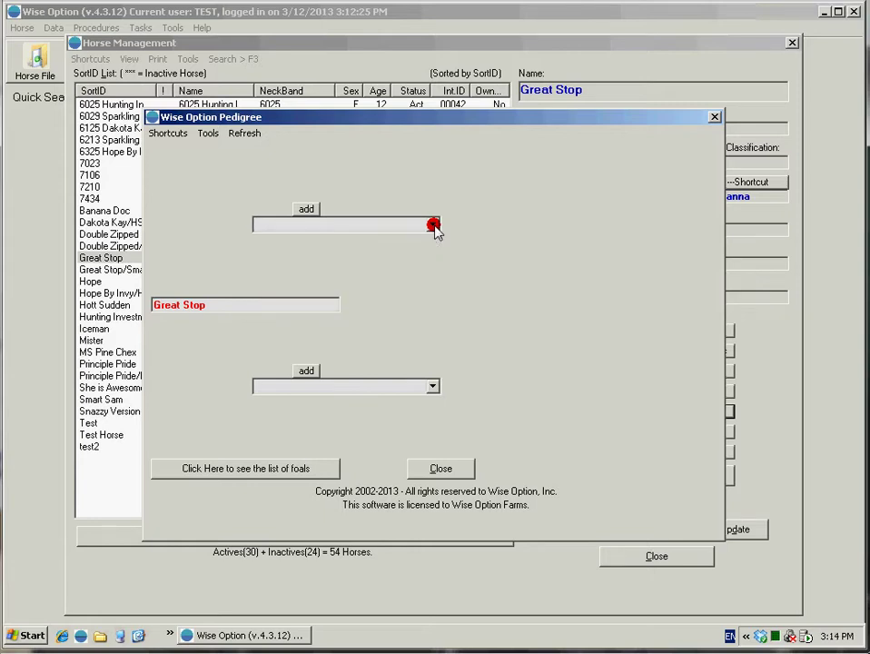
{"action": "left_click", "coordinate": [314, 210]}
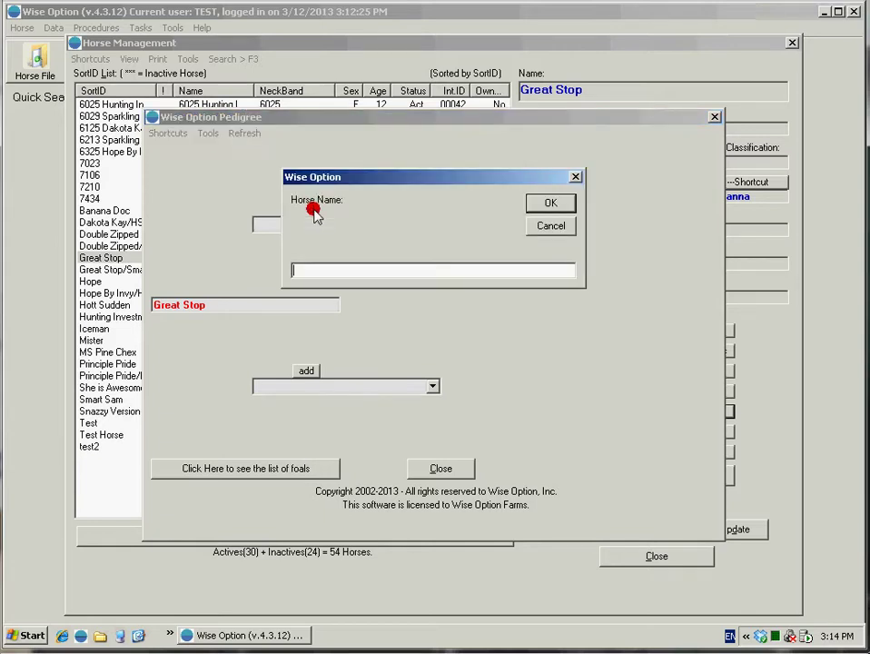
{"action": "type", "text": "Sire"}
{"action": "key", "text": "Return"}
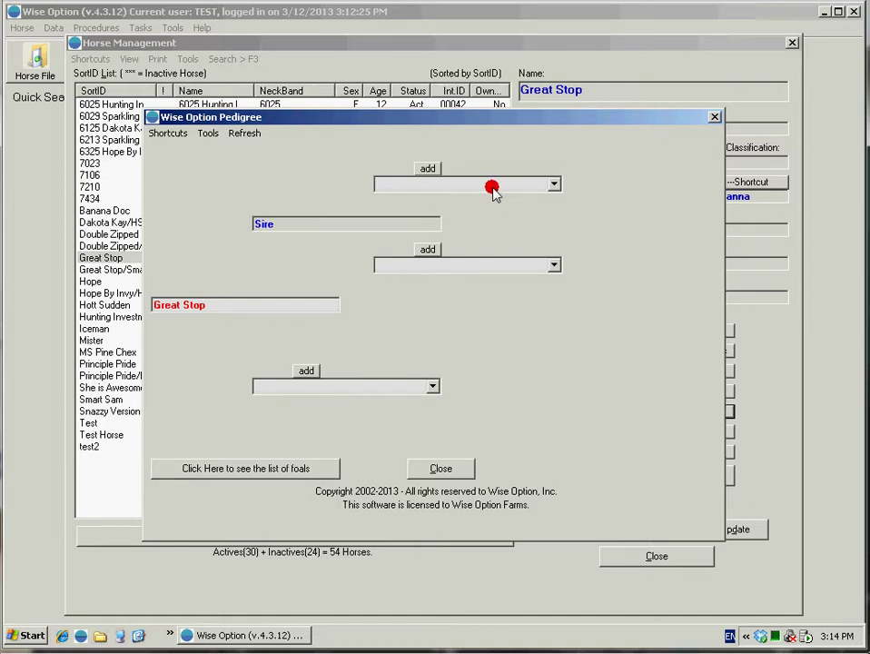
{"action": "left_click", "coordinate": [436, 169]}
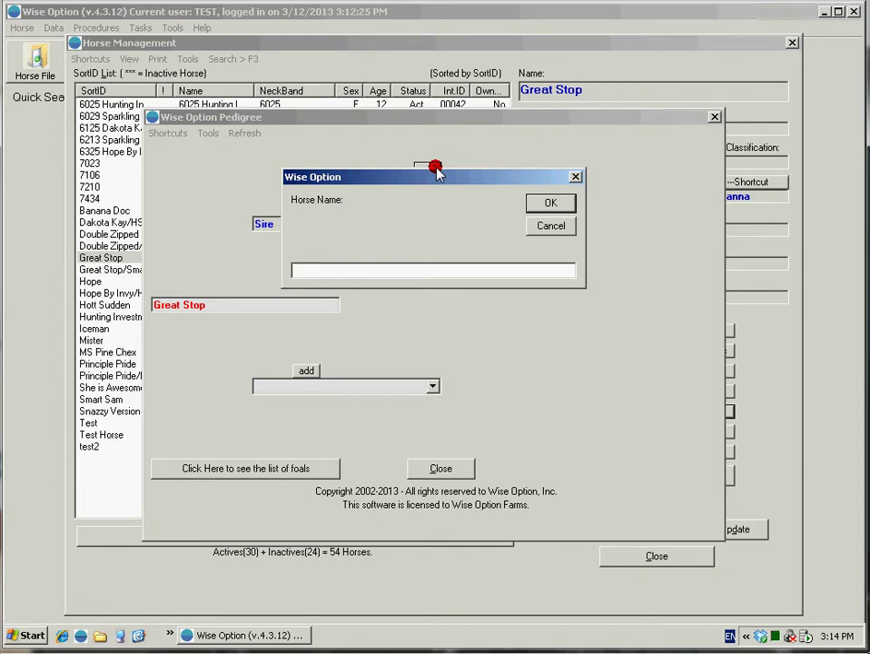
{"action": "type", "text": "Sire S"}
{"action": "key", "text": "Return"}
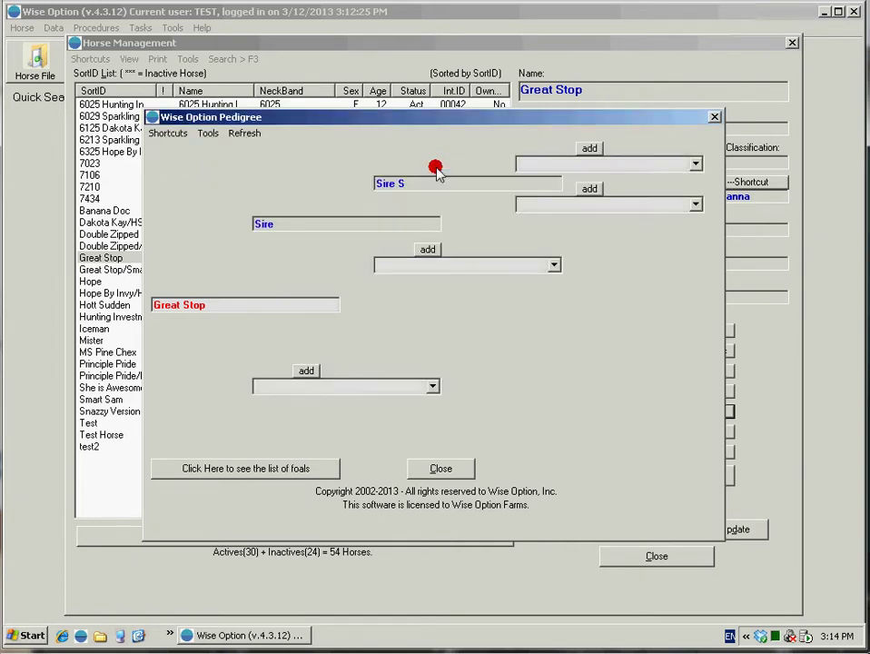
{"action": "left_click", "coordinate": [428, 250]}
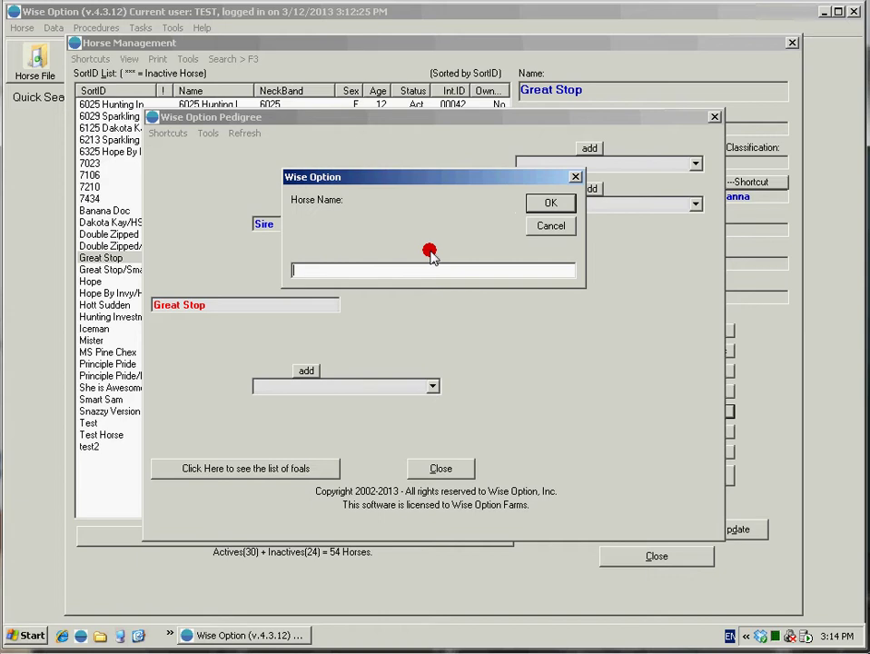
{"action": "type", "text": "Sire D"}
{"action": "key", "text": "Return"}
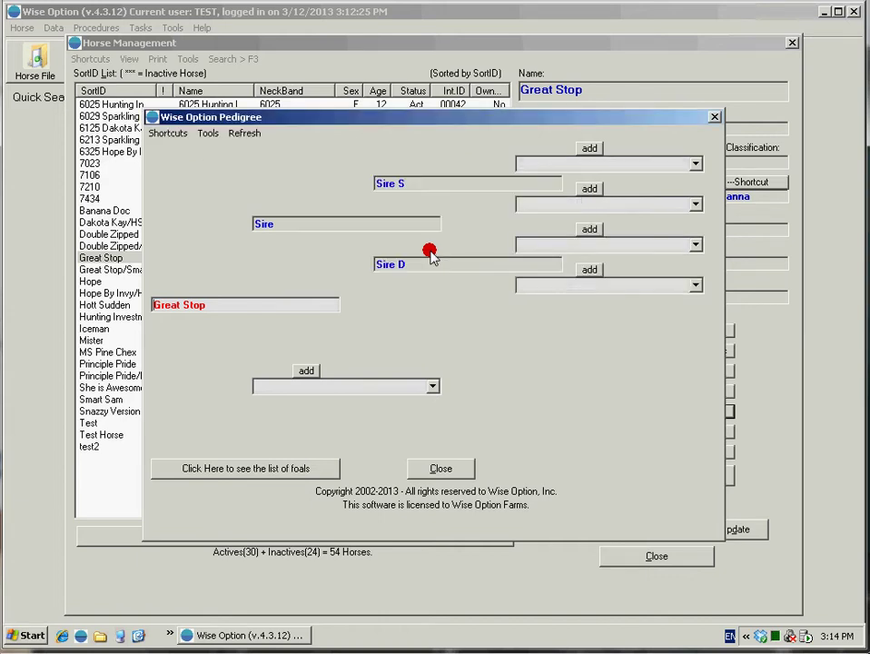
Step: Add the sire's four grandparents: Sire SS, Sire SD, Sire DS and Sire DD
{"action": "left_click", "coordinate": [591, 149]}
{"action": "type", "text": "Sire SS"}
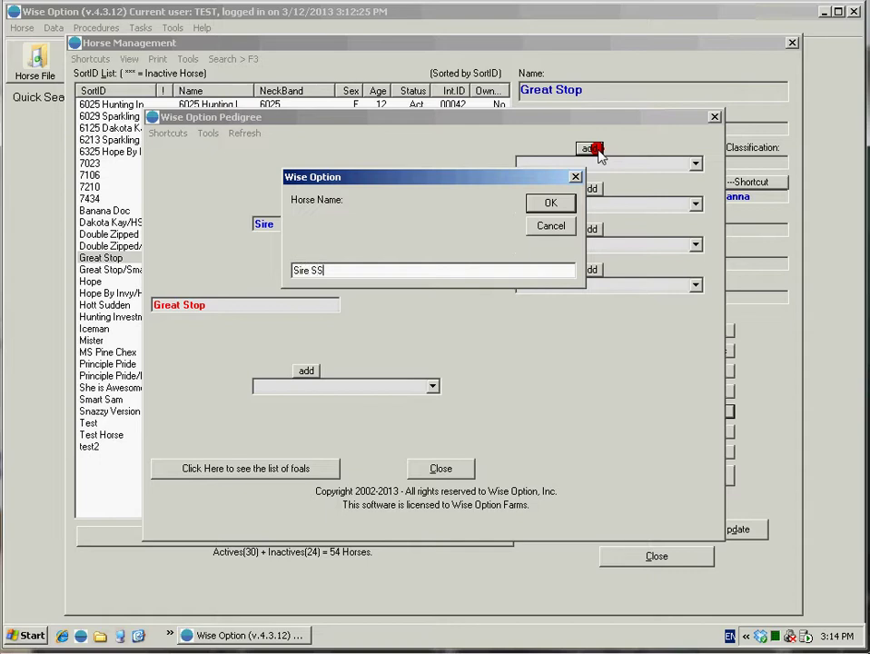
{"action": "key", "text": "Return"}
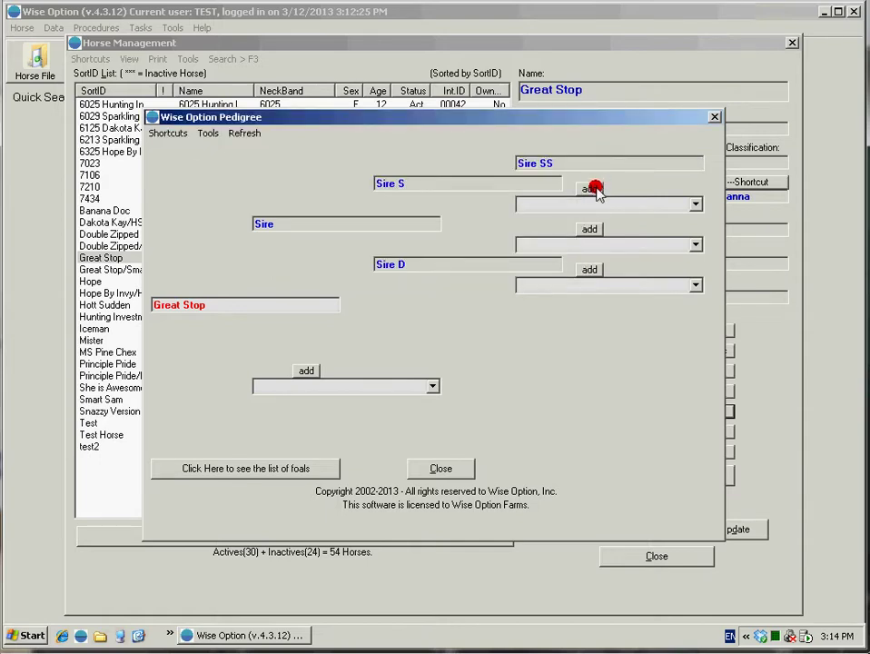
{"action": "left_click", "coordinate": [594, 188]}
{"action": "type", "text": "Sire SS"}
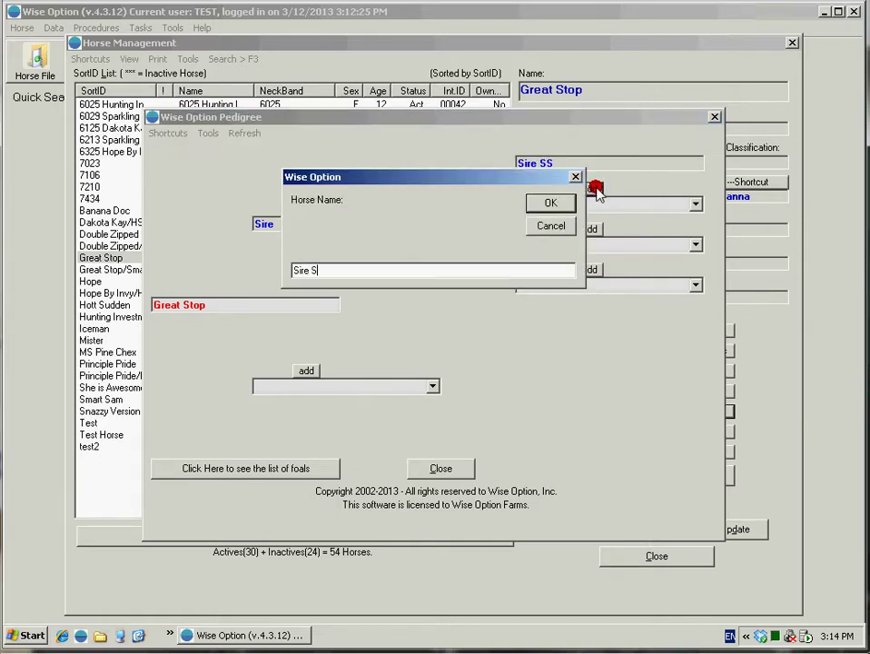
{"action": "key", "text": "BackSpace"}
{"action": "key", "text": "Return"}
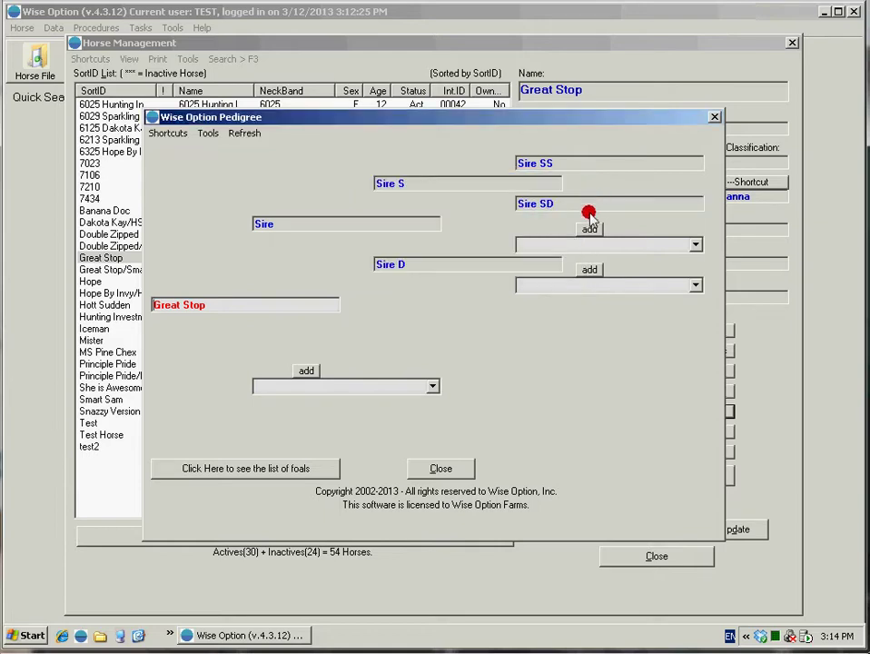
{"action": "left_click", "coordinate": [591, 229]}
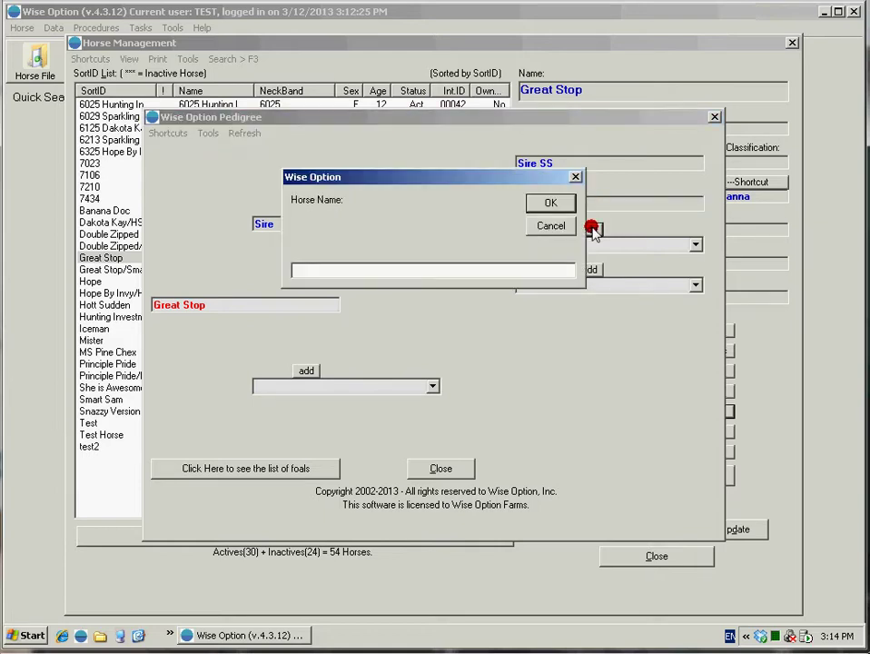
{"action": "type", "text": "Sire DS"}
{"action": "key", "text": "Return"}
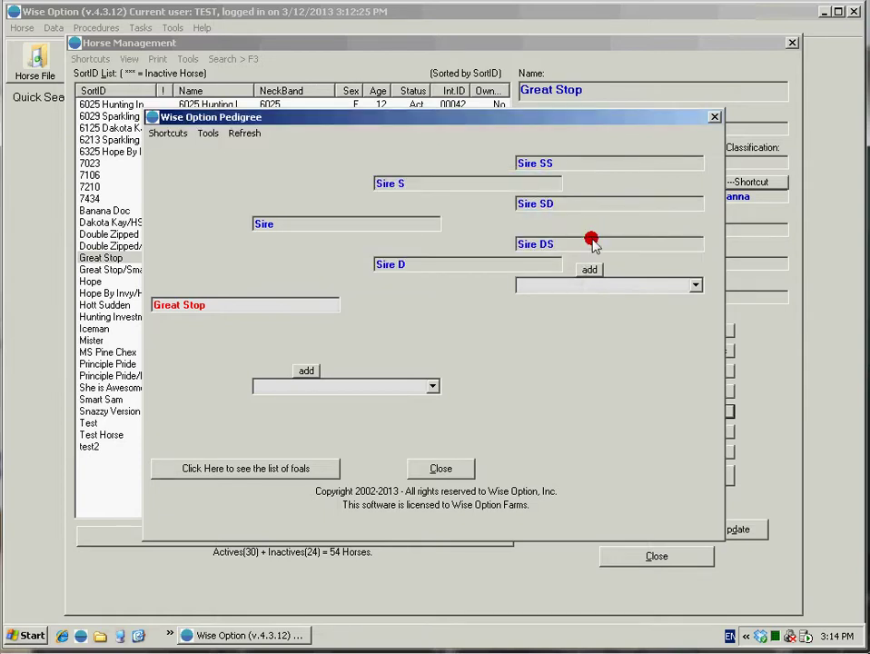
{"action": "left_click", "coordinate": [590, 270]}
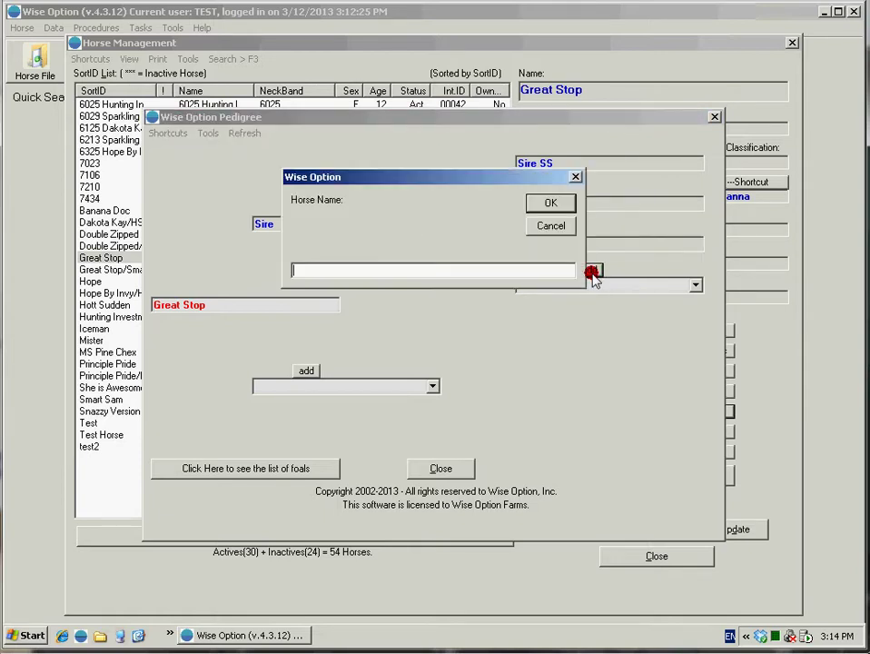
{"action": "type", "text": "Sire DD"}
{"action": "key", "text": "Return"}
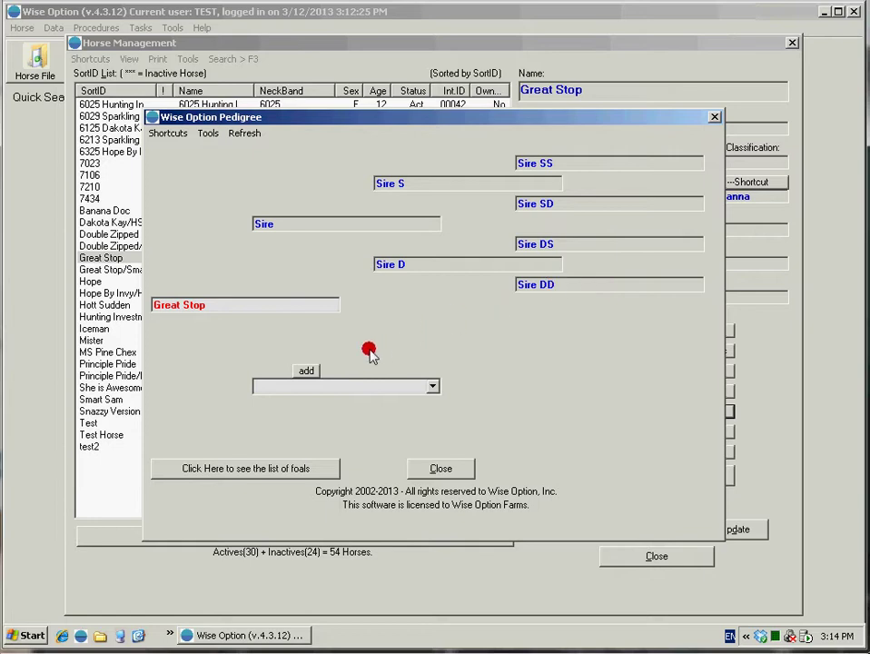
Step: Add Dam as Great Stop's dam and Dax akakaka as the dam's sire
{"action": "left_click", "coordinate": [309, 371]}
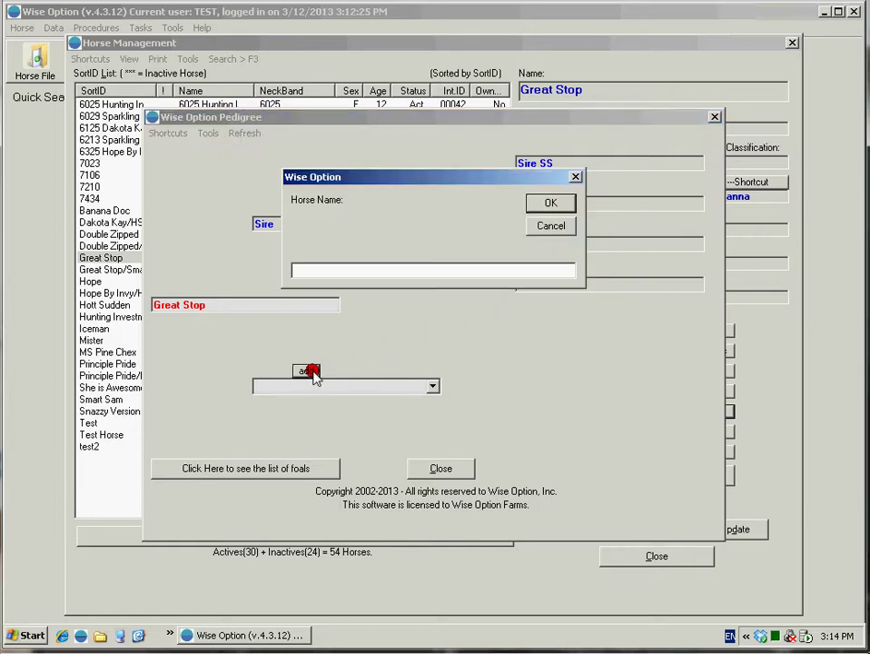
{"action": "type", "text": "Dam"}
{"action": "key", "text": "Return"}
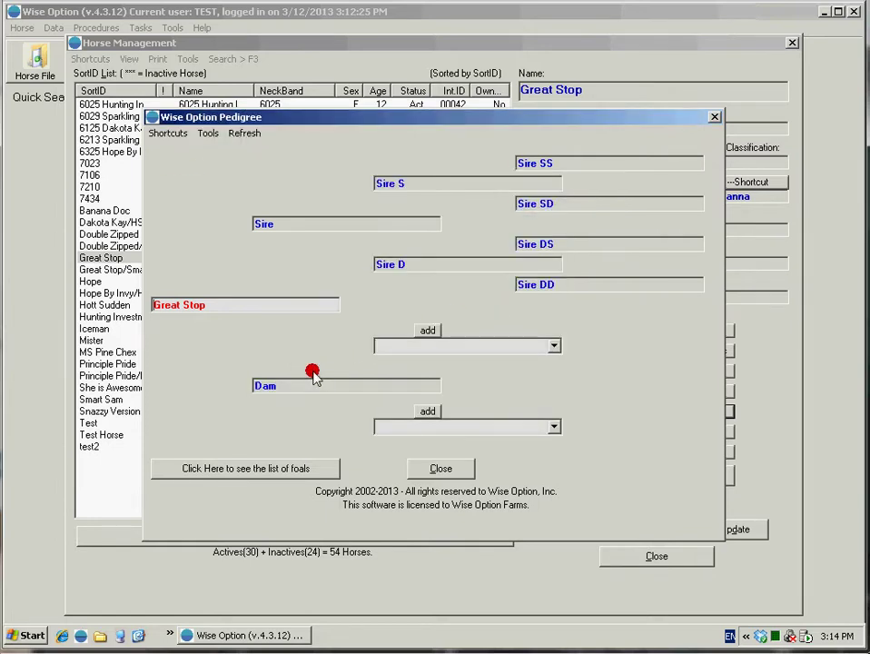
{"action": "left_click", "coordinate": [427, 330]}
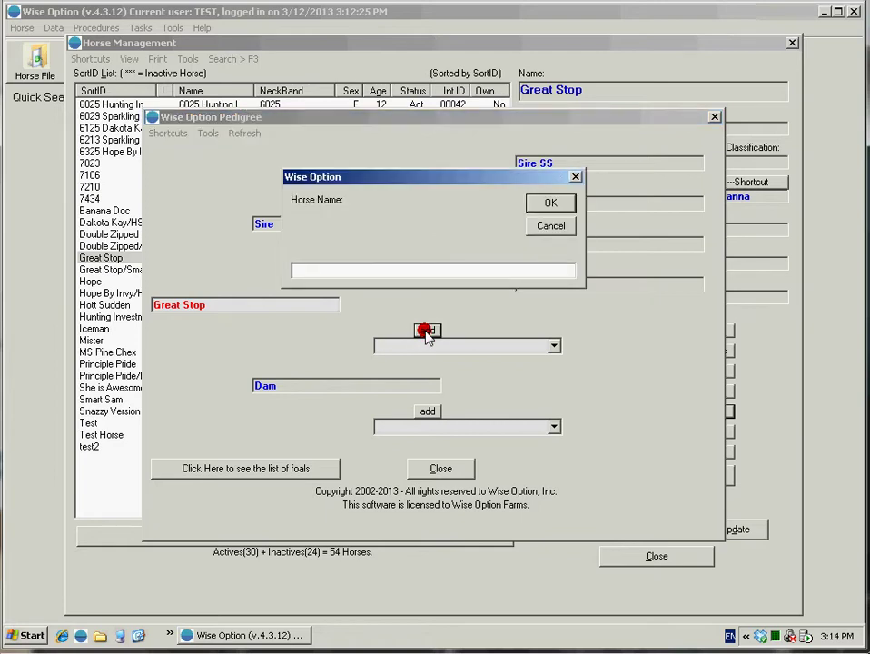
{"action": "type", "text": "Dax akakaka"}
{"action": "key", "text": "Return"}
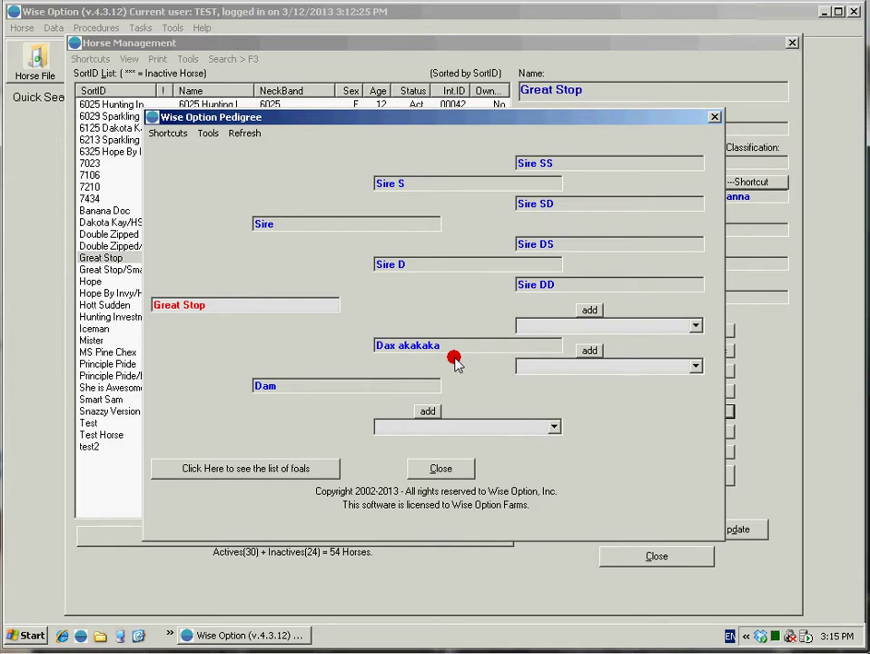
Step: Delete the Dax akakaka entry from the pedigree database and close the database
{"action": "left_click", "coordinate": [311, 466]}
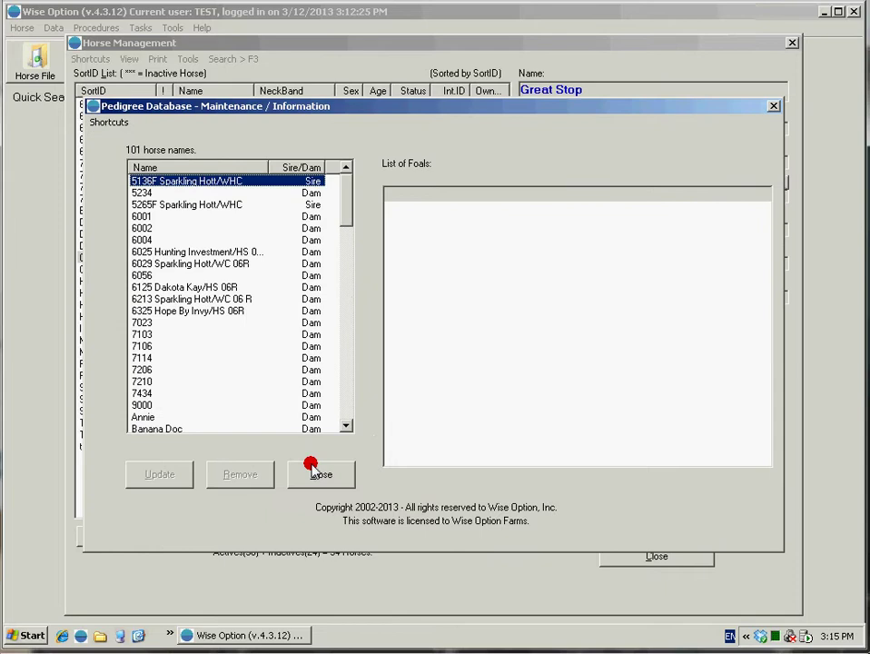
{"action": "left_click_drag", "start_coordinate": [346, 211], "coordinate": [347, 264]}
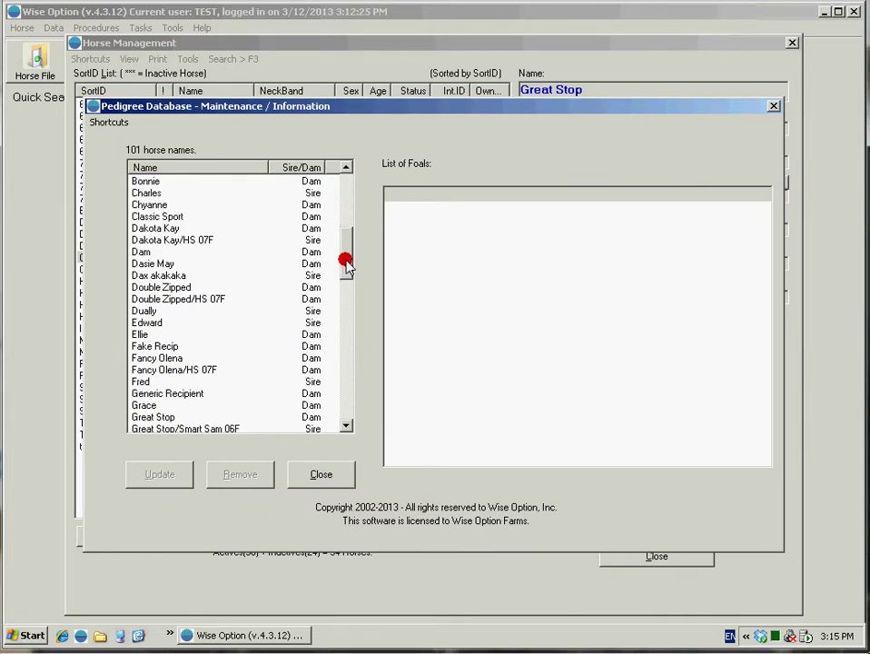
{"action": "left_click", "coordinate": [182, 275]}
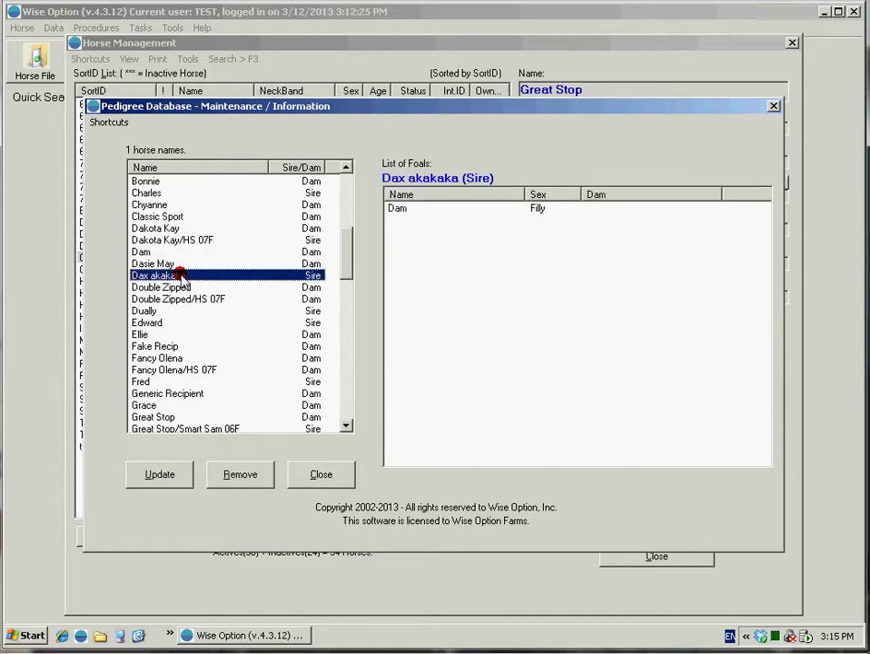
{"action": "left_click", "coordinate": [265, 481]}
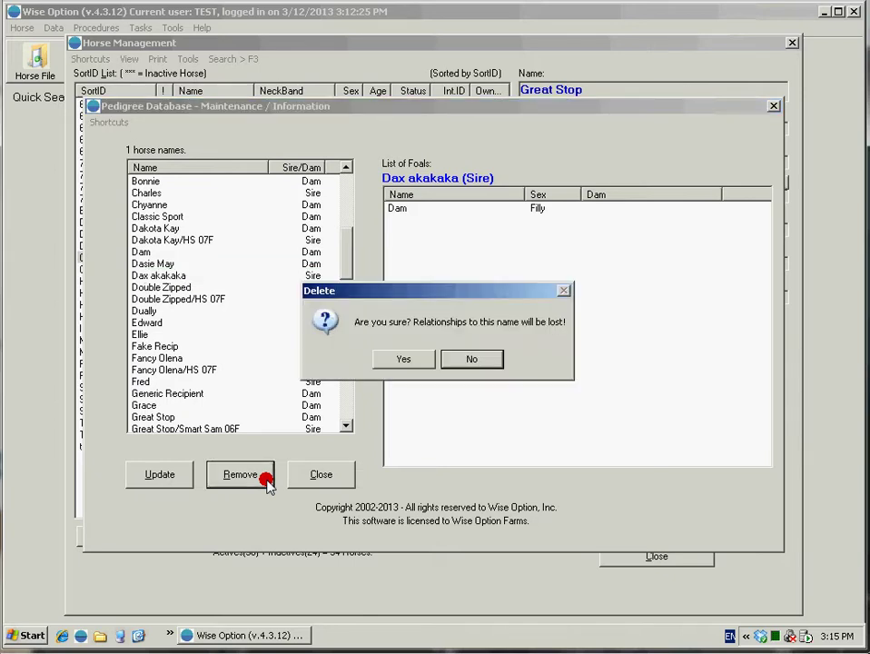
{"action": "left_click", "coordinate": [428, 356]}
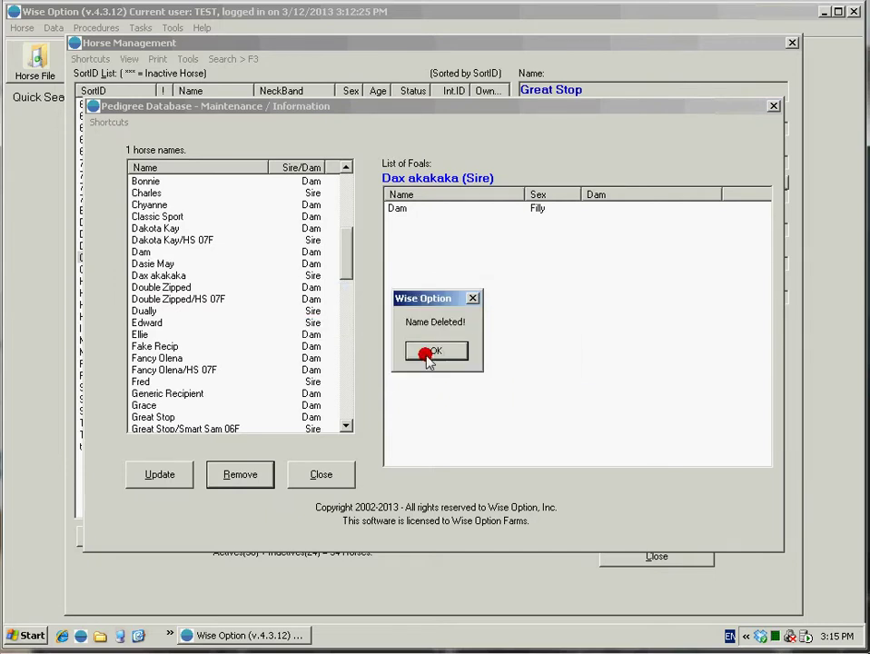
{"action": "left_click", "coordinate": [430, 354]}
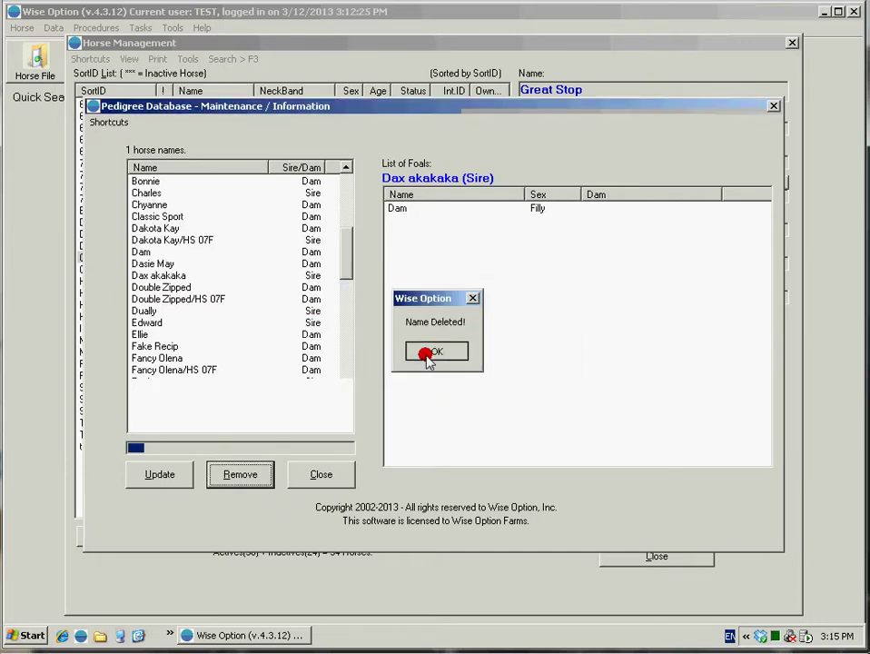
{"action": "left_click", "coordinate": [323, 473]}
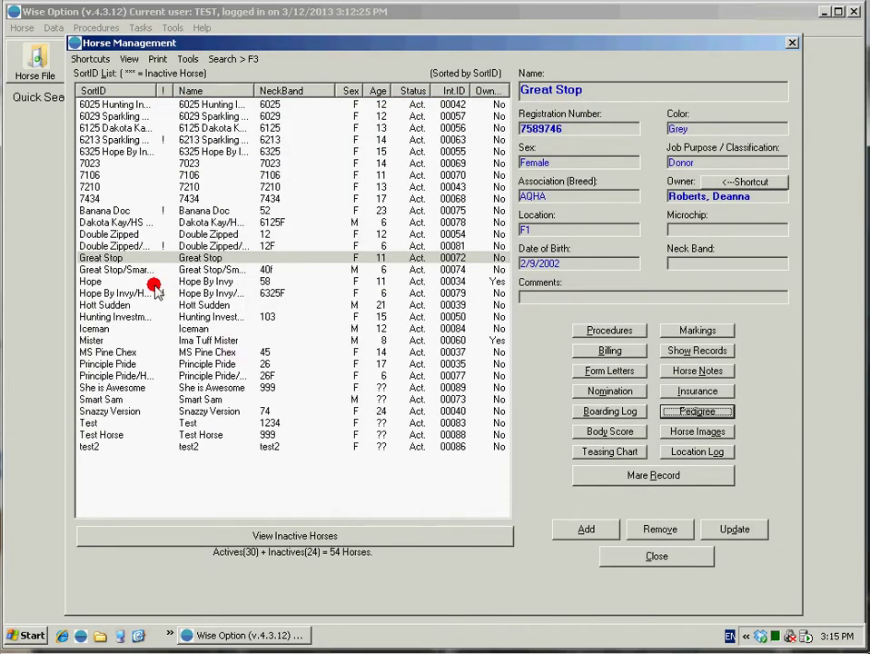
Step: Reopen Great Stop's pedigree and add Dam S and Dam D as the dam's parents
{"action": "left_click", "coordinate": [100, 258]}
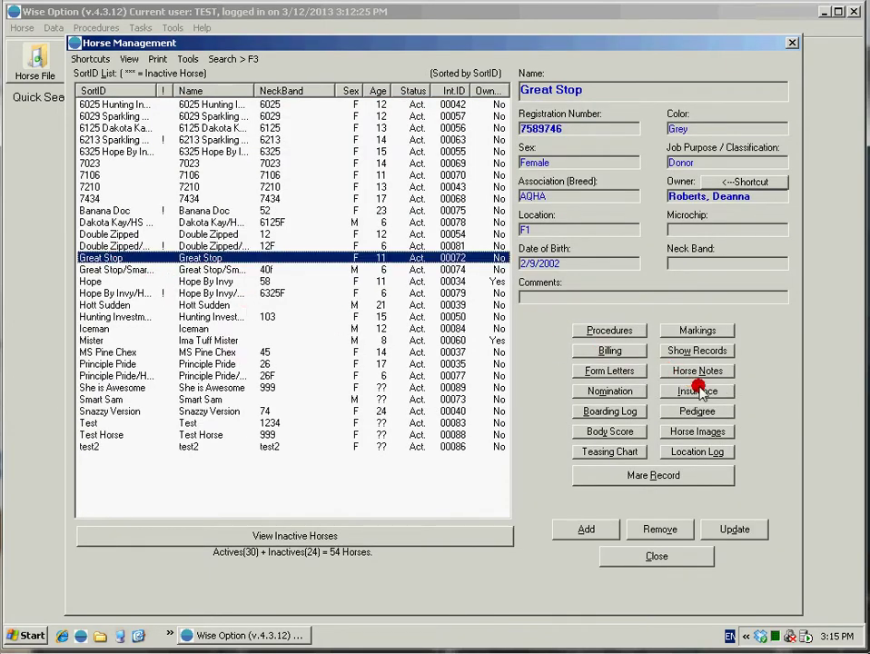
{"action": "left_click", "coordinate": [724, 411]}
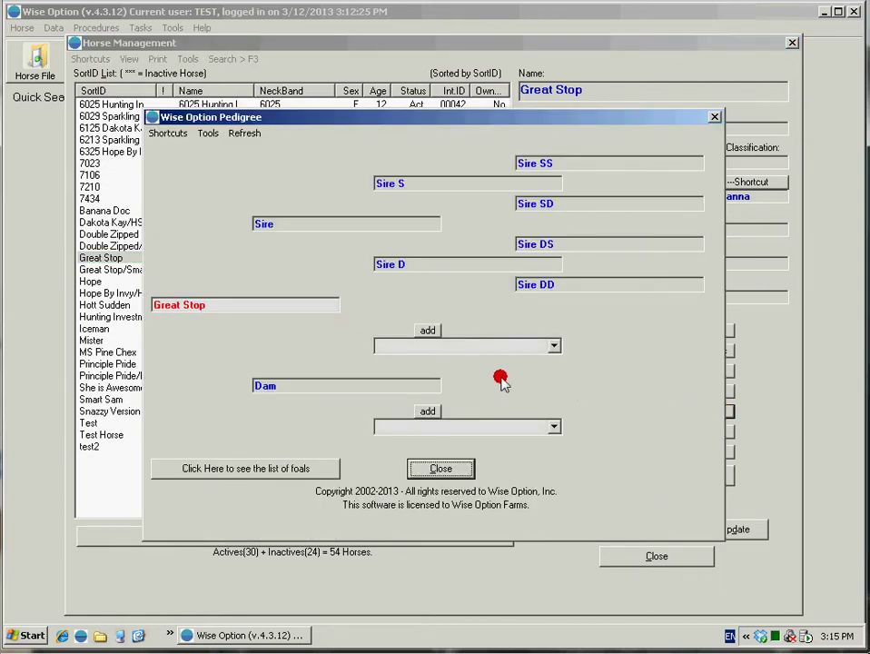
{"action": "left_click", "coordinate": [428, 329]}
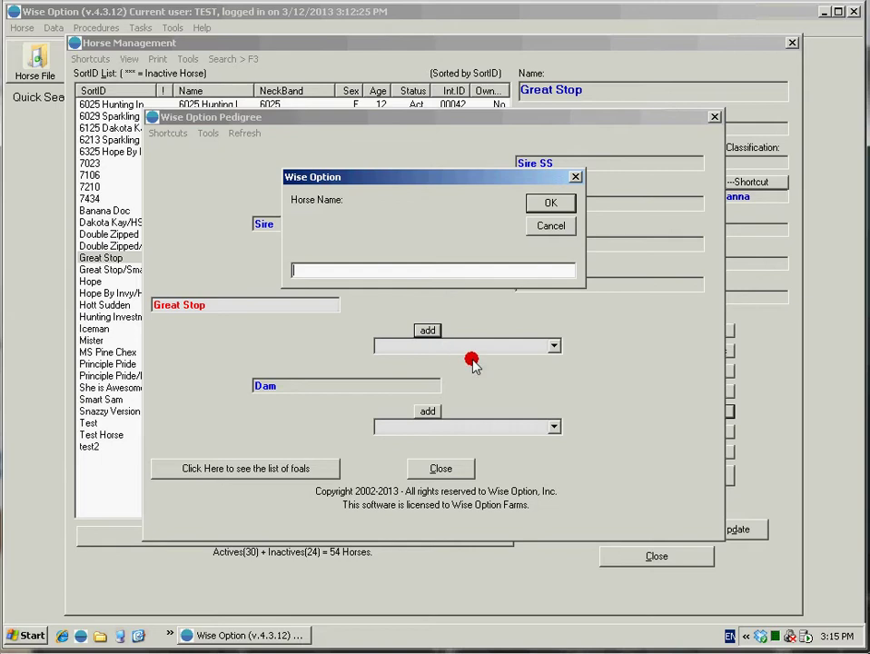
{"action": "type", "text": "Dam S"}
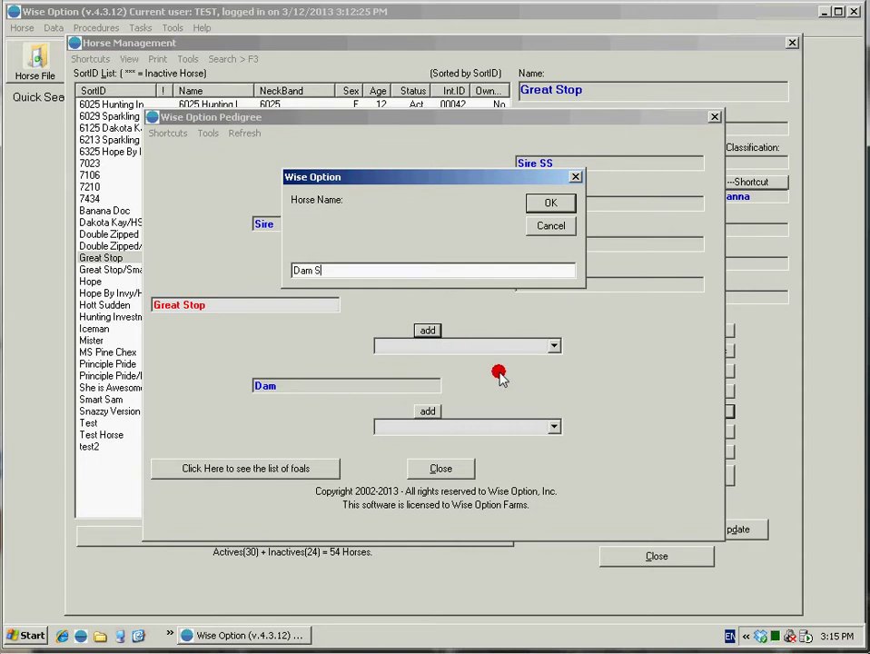
{"action": "key", "text": "Return"}
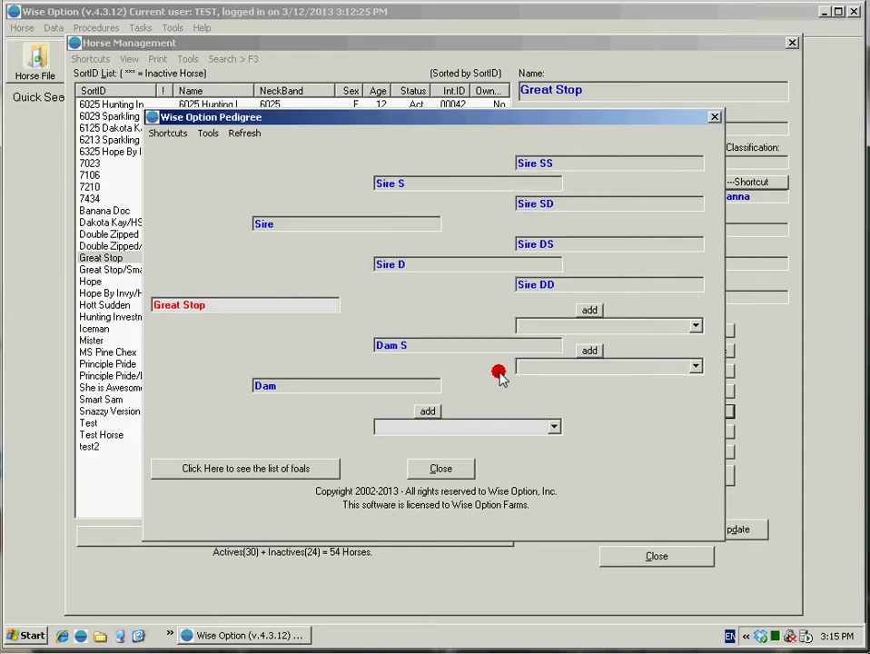
{"action": "left_click", "coordinate": [428, 411]}
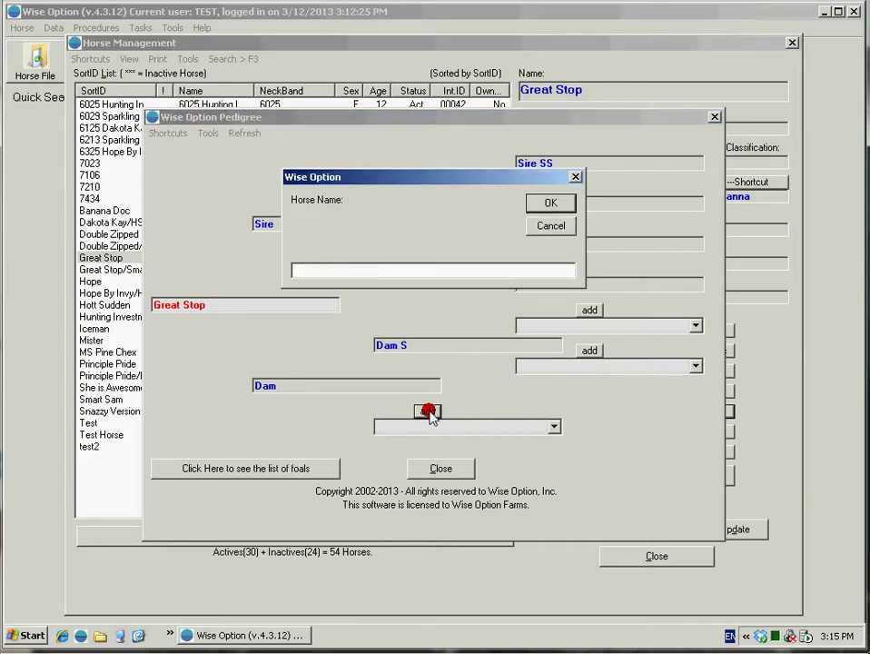
{"action": "type", "text": "Dam D"}
{"action": "key", "text": "Return"}
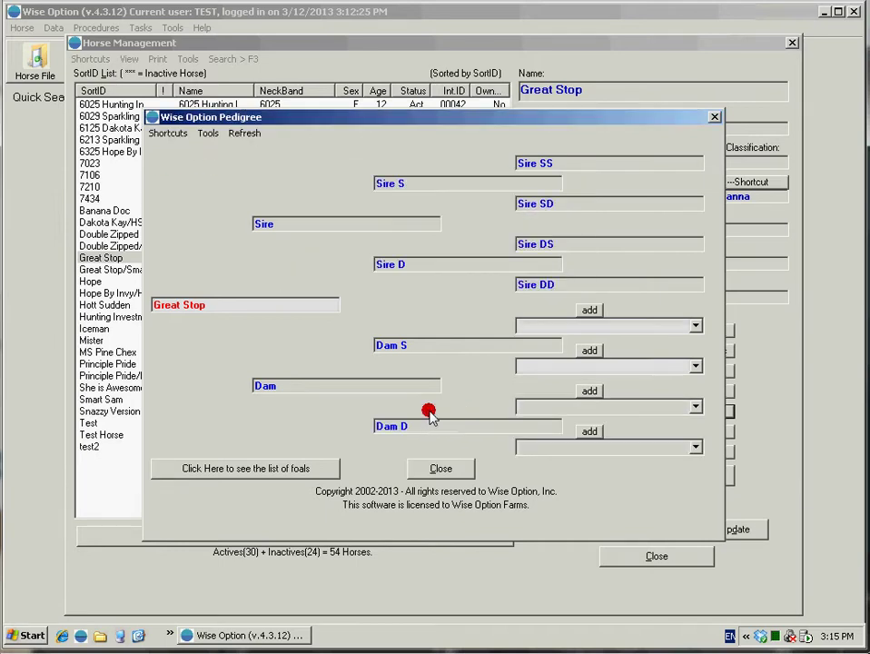
Step: Add Dam SS, Dam SD, Dam DS and Dam DD, then close the pedigree
{"action": "left_click", "coordinate": [590, 311]}
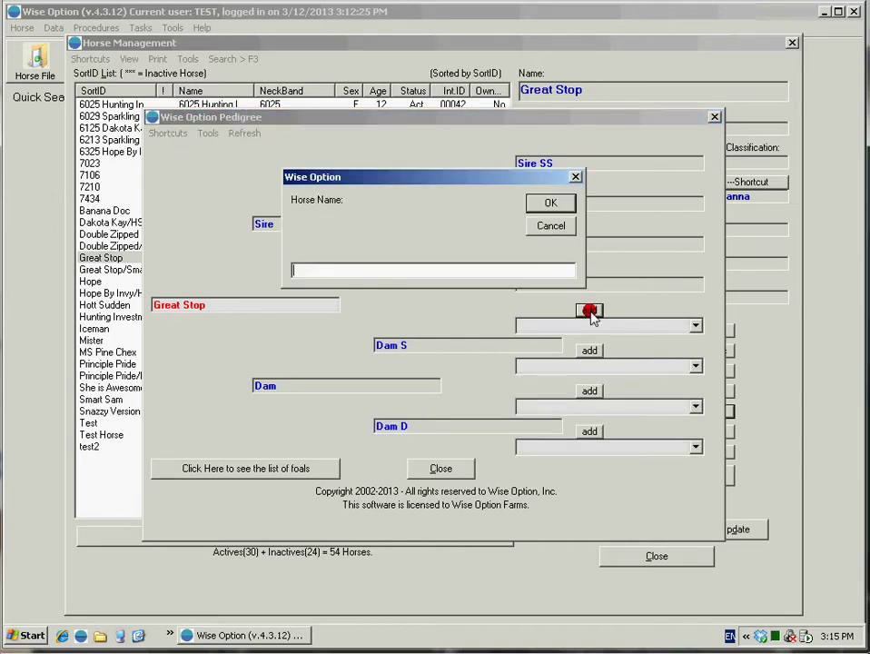
{"action": "type", "text": "Dam SS"}
{"action": "key", "text": "Return"}
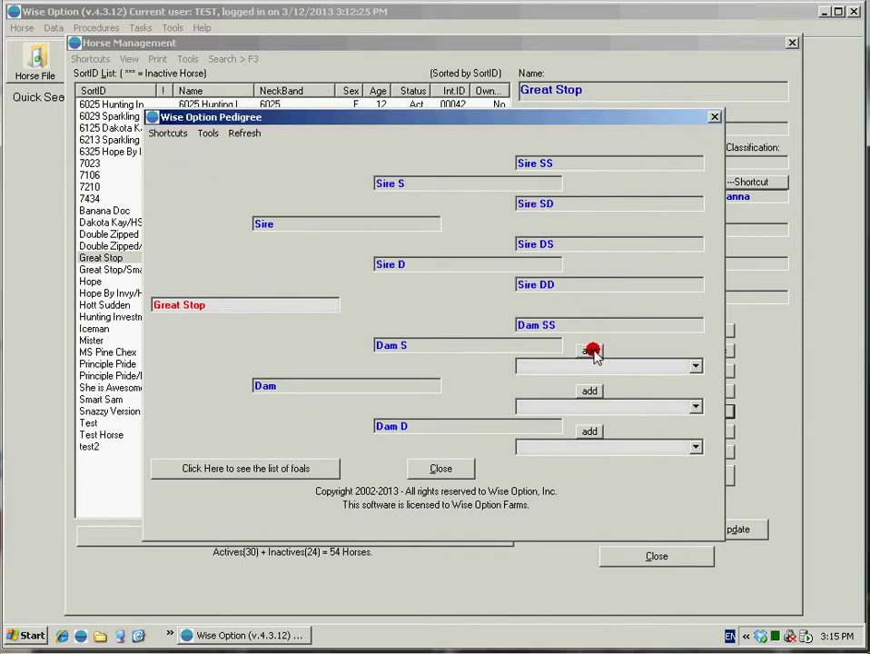
{"action": "left_click", "coordinate": [591, 351]}
{"action": "type", "text": "Dam S"}
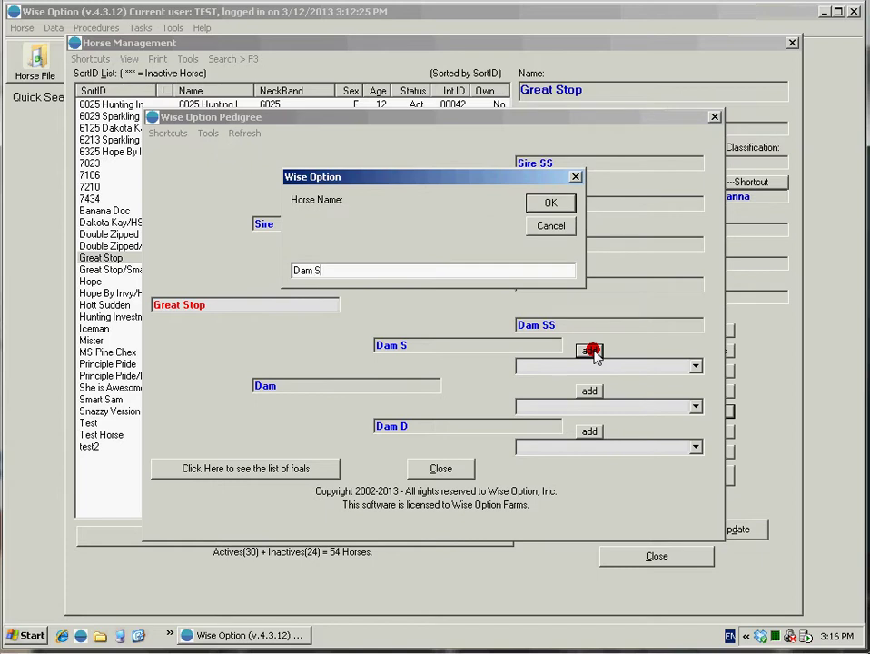
{"action": "type", "text": "D"}
{"action": "key", "text": "Return"}
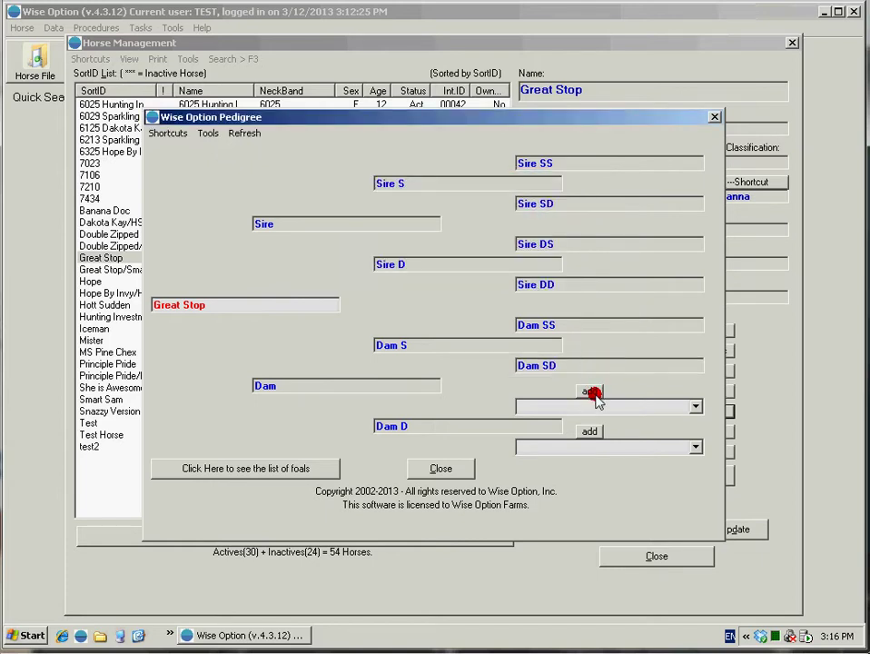
{"action": "left_click", "coordinate": [593, 395]}
{"action": "type", "text": "Dam "}
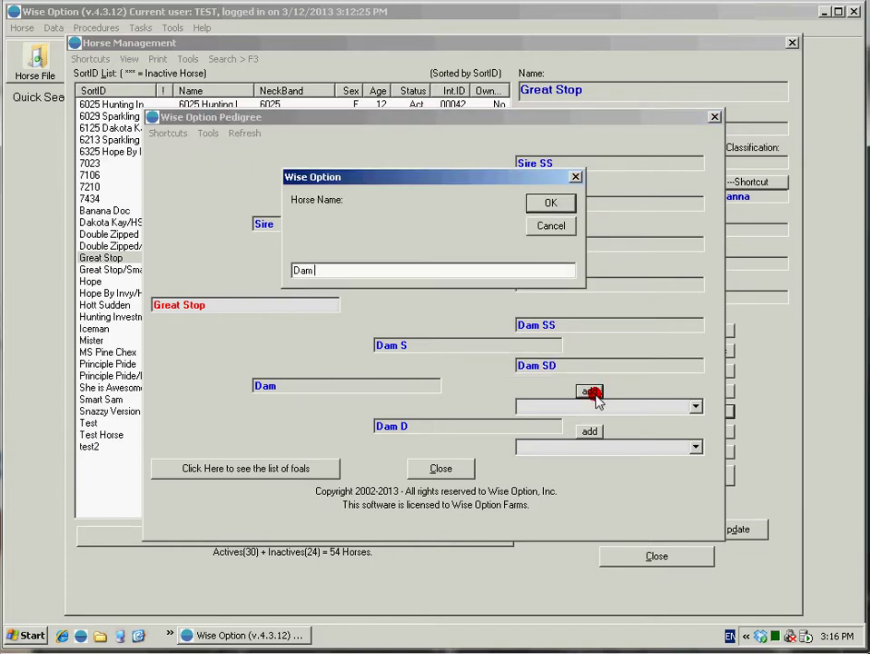
{"action": "type", "text": "DS"}
{"action": "key", "text": "Return"}
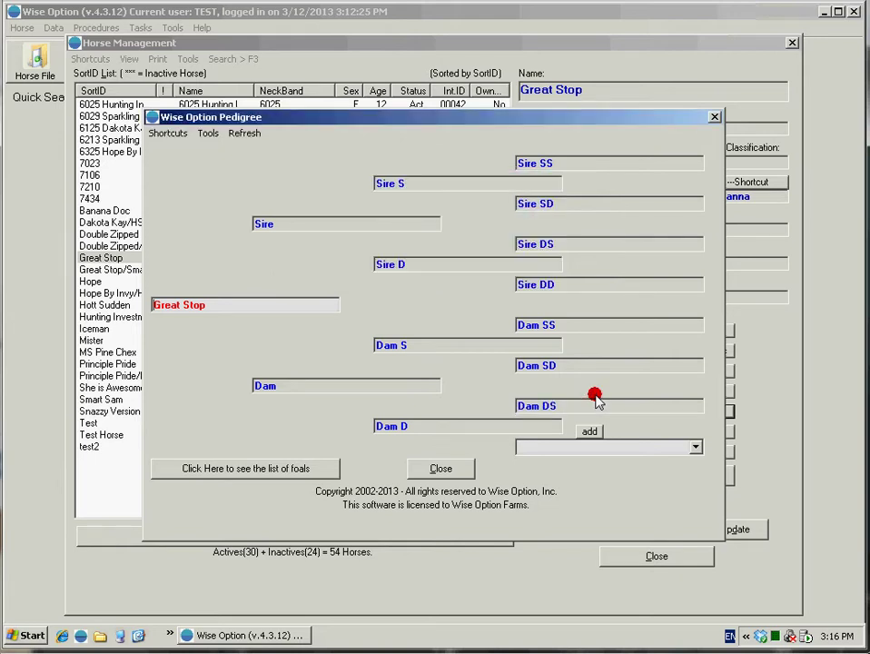
{"action": "left_click", "coordinate": [595, 434]}
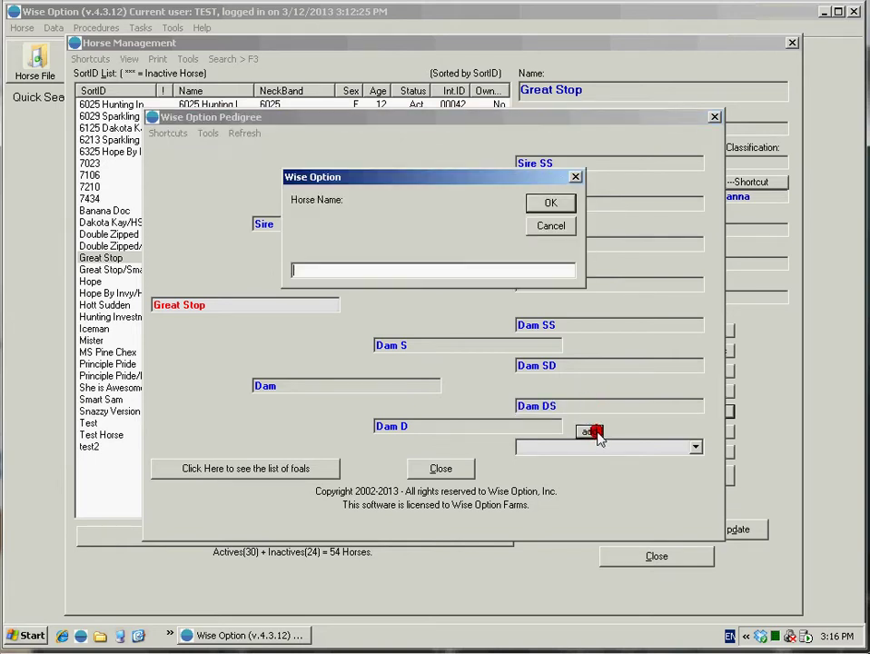
{"action": "type", "text": "Dam DD"}
{"action": "key", "text": "Return"}
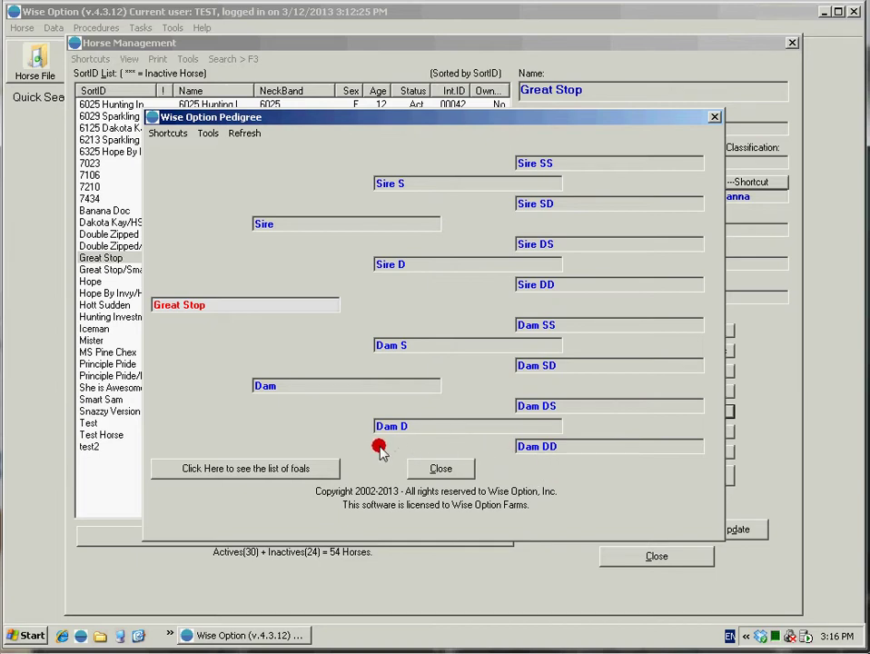
{"action": "left_click", "coordinate": [437, 469]}
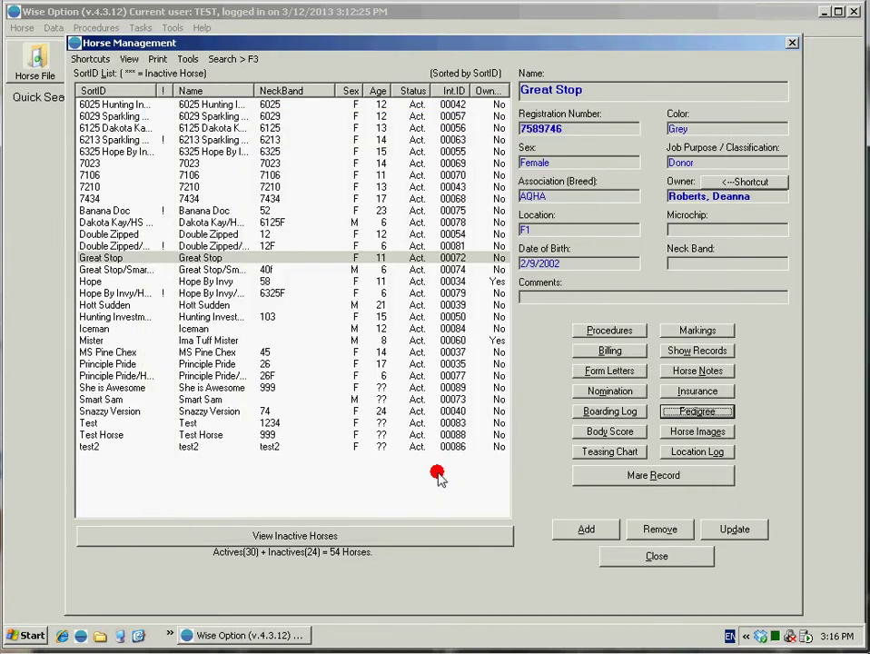
Step: Give She is Awesome Sire as sire and Dam as dam, then close its pedigree
{"action": "left_click", "coordinate": [119, 388]}
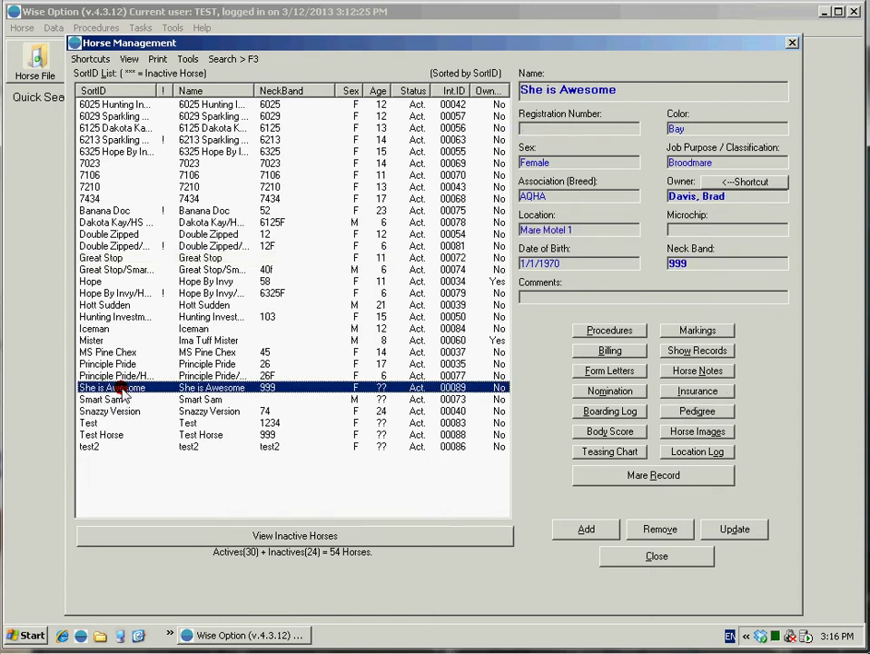
{"action": "left_click", "coordinate": [713, 412]}
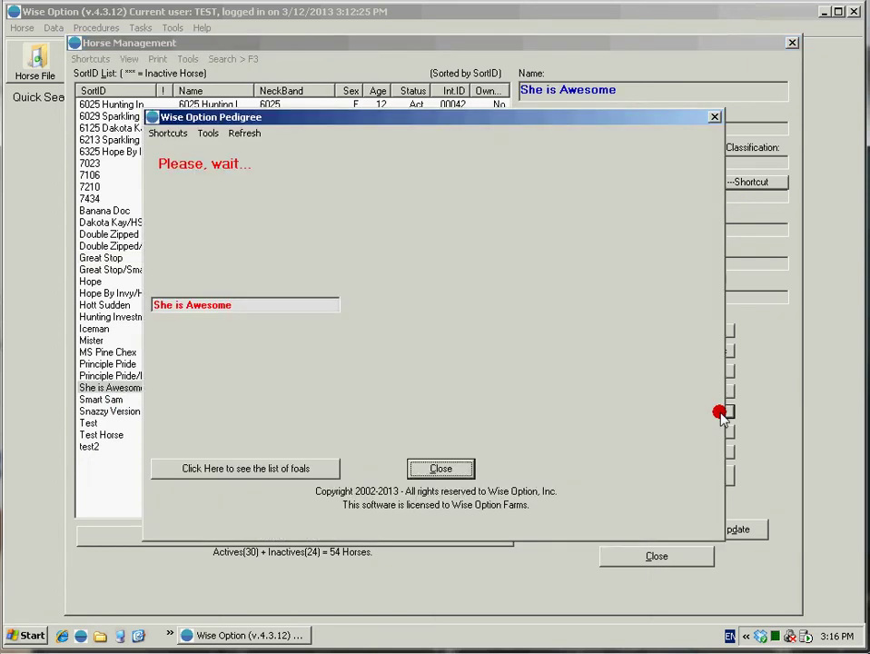
{"action": "left_click", "coordinate": [429, 227]}
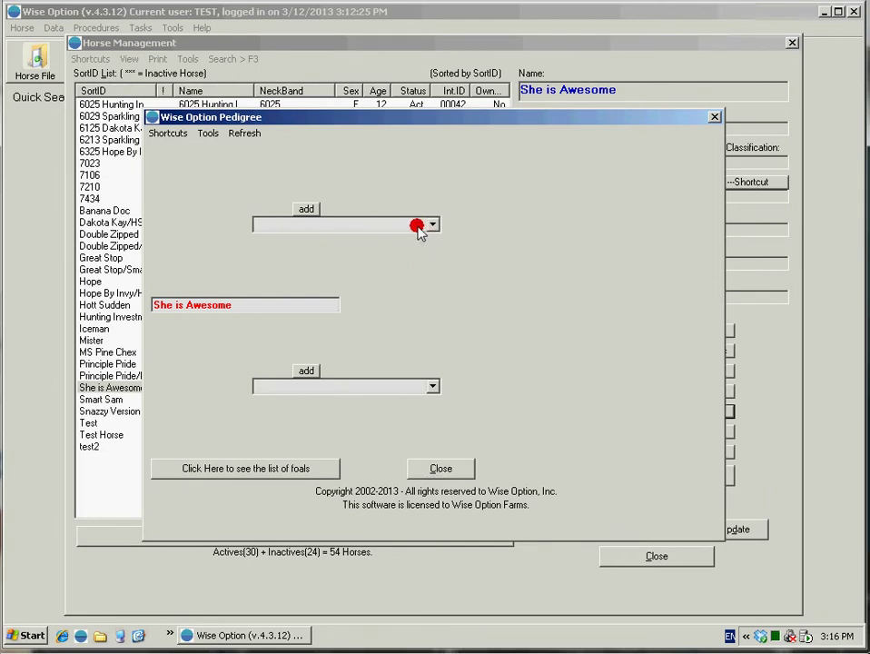
{"action": "type", "text": "Sire"}
{"action": "key", "text": "Return"}
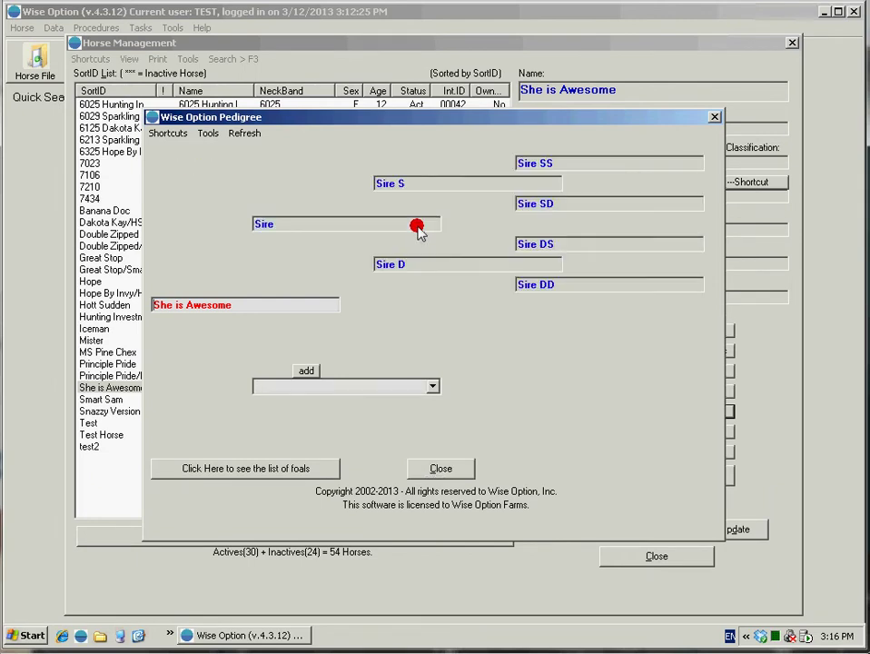
{"action": "left_click", "coordinate": [405, 388]}
{"action": "type", "text": "Dam"}
{"action": "key", "text": "Return"}
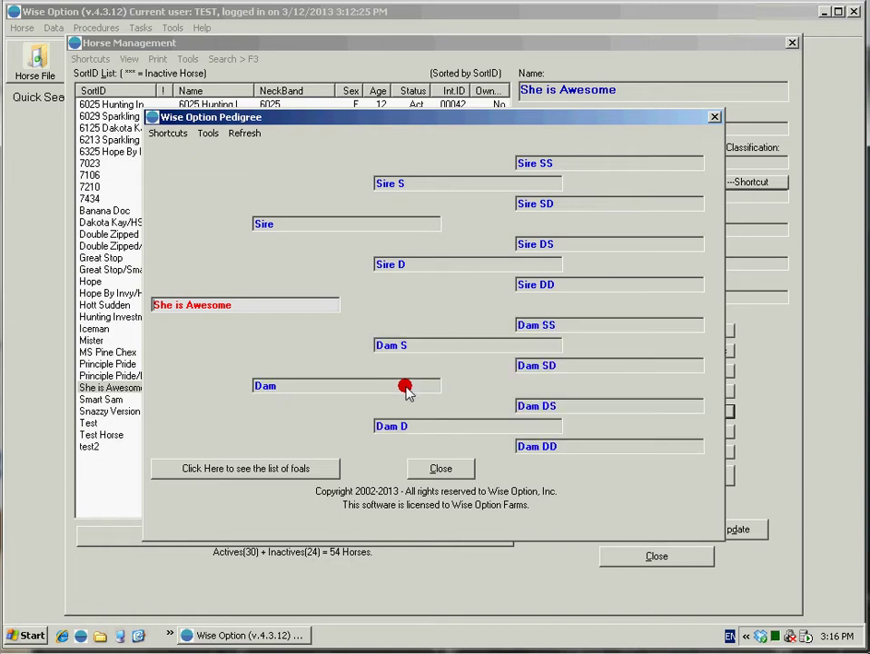
{"action": "left_click", "coordinate": [458, 469]}
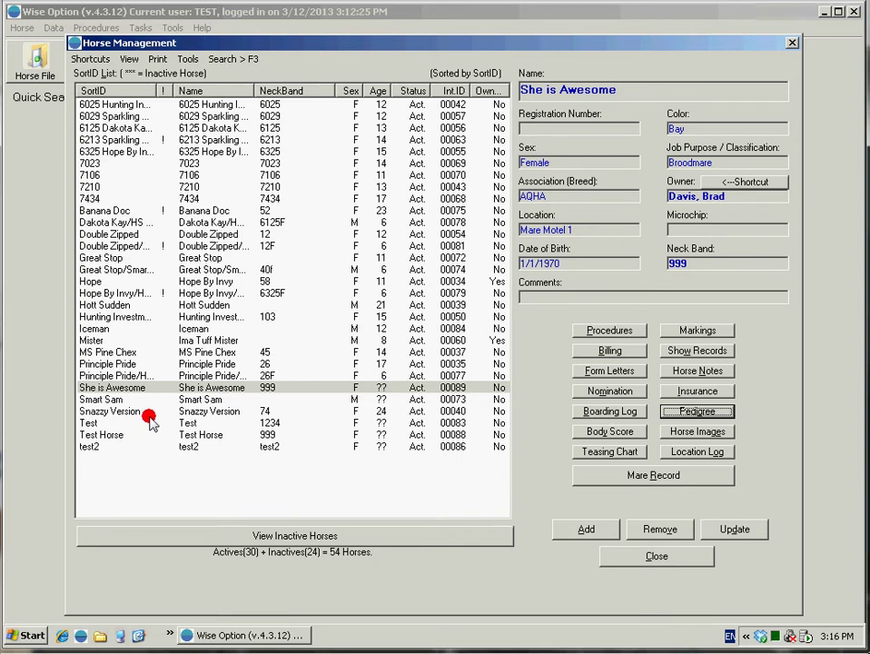
Step: From She is Awesome's pedigree, show the Dam entry's foals in the pedigree database
{"action": "left_click", "coordinate": [135, 391]}
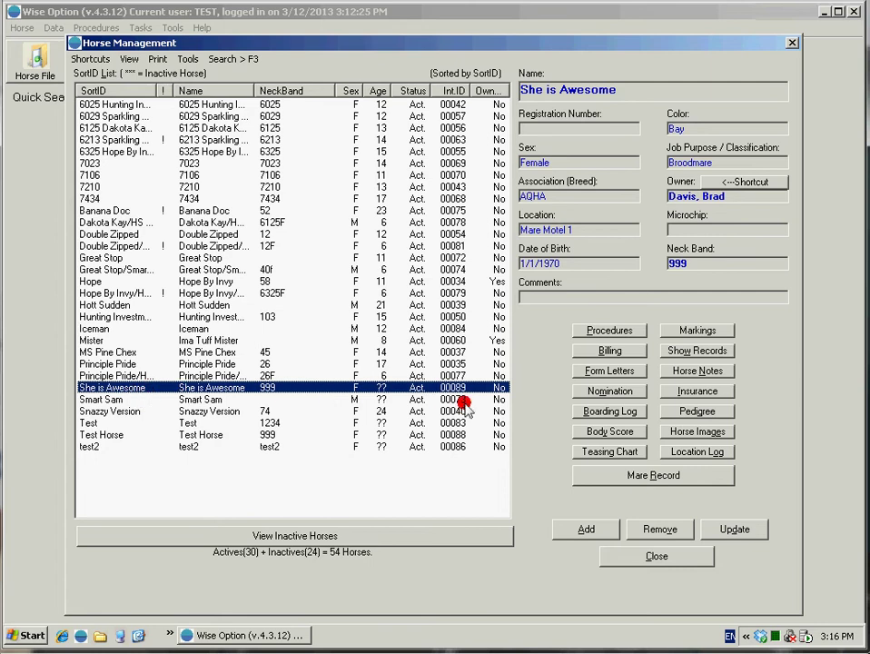
{"action": "left_click", "coordinate": [701, 412]}
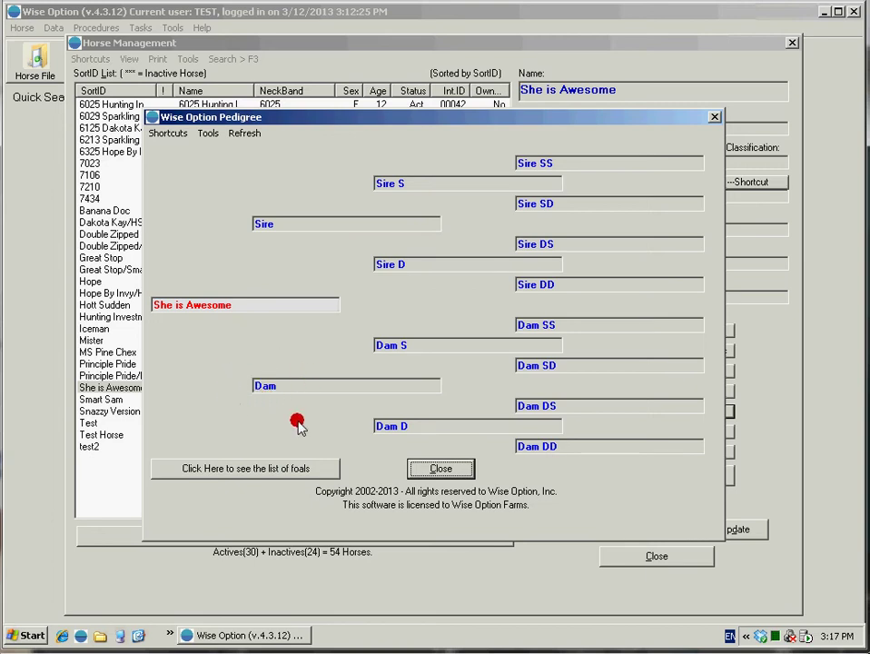
{"action": "left_click", "coordinate": [317, 471]}
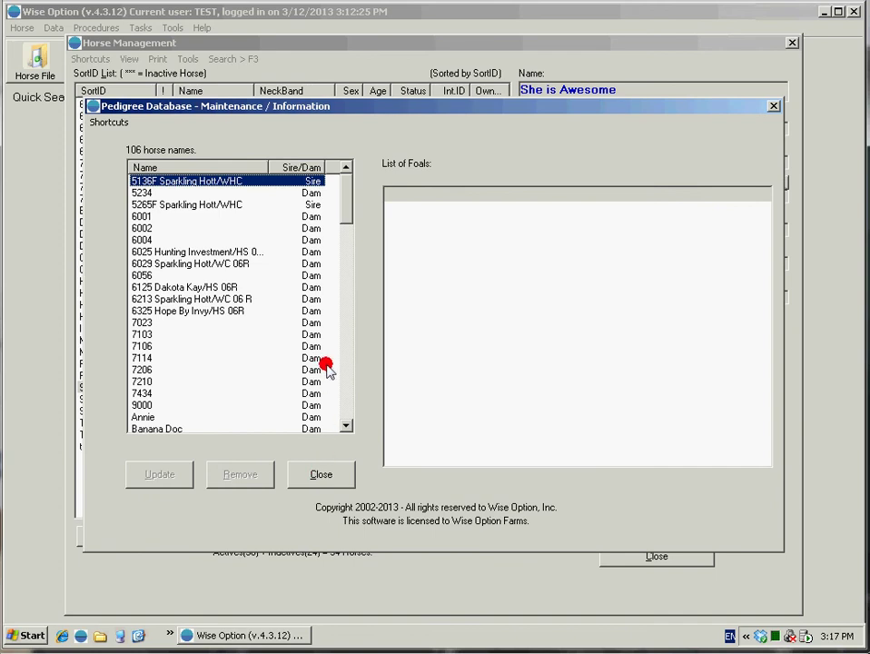
{"action": "left_click_drag", "start_coordinate": [348, 195], "coordinate": [347, 241]}
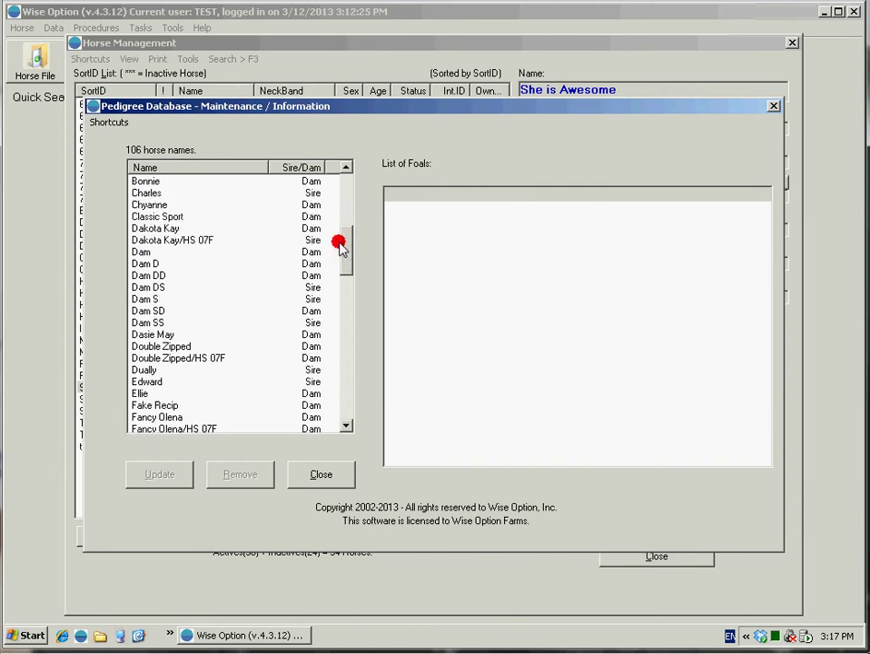
{"action": "left_click", "coordinate": [146, 251]}
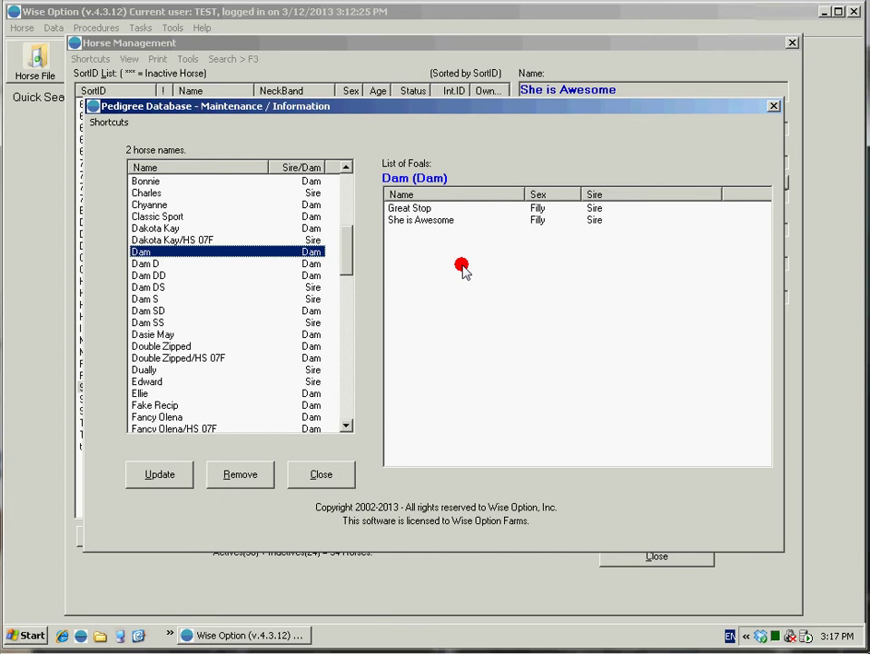
Step: Close the pedigree database and Horse Management, view the Breeding Log, then close Mare Management
{"action": "left_click", "coordinate": [321, 474]}
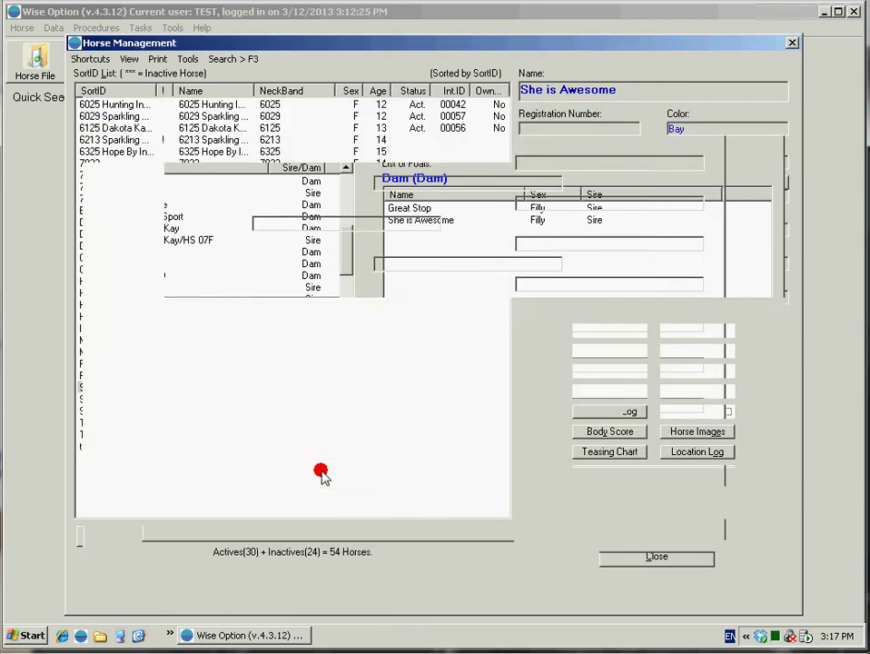
{"action": "left_click", "coordinate": [638, 556]}
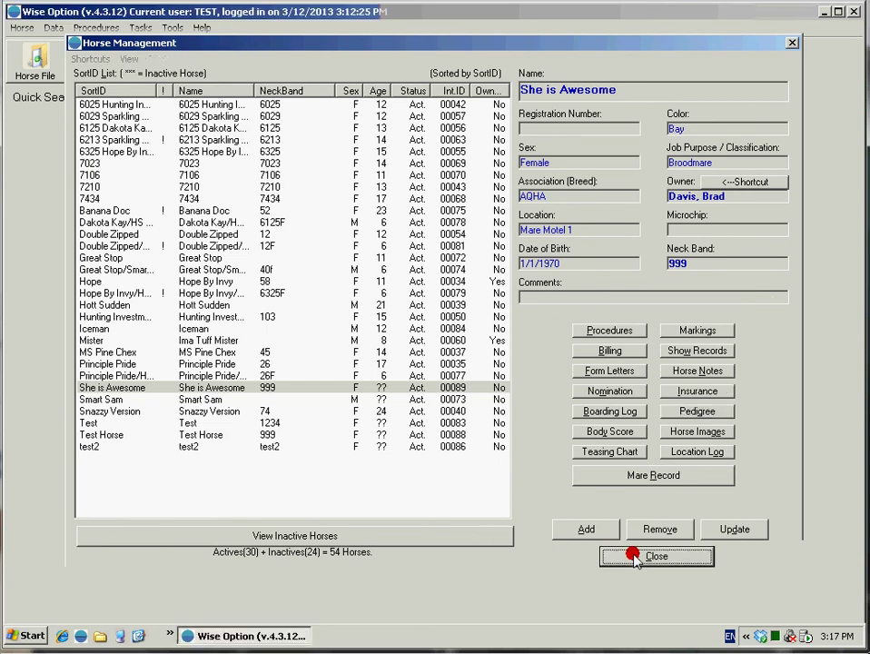
{"action": "left_click", "coordinate": [414, 60]}
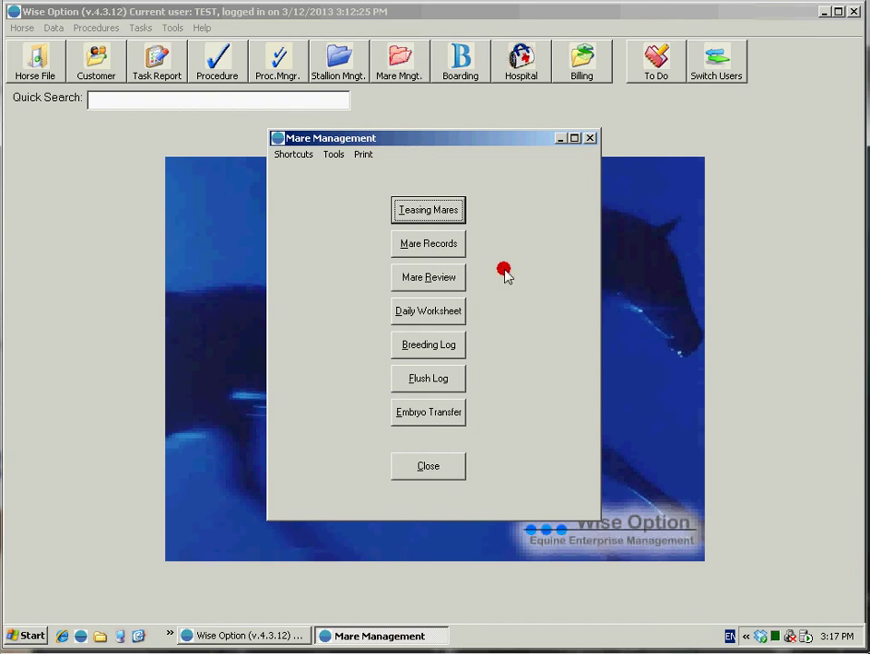
{"action": "left_click", "coordinate": [458, 354]}
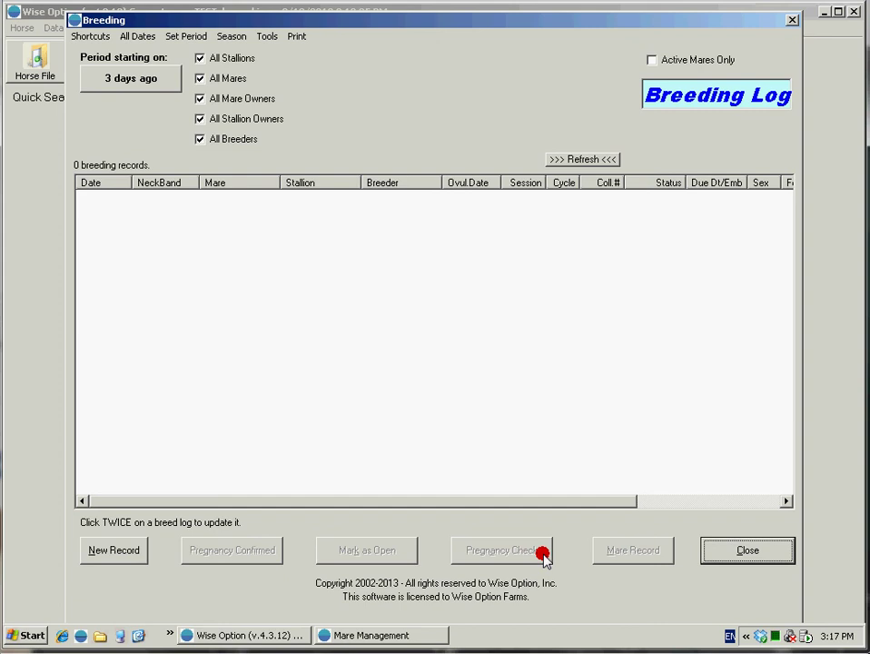
{"action": "left_click", "coordinate": [731, 550]}
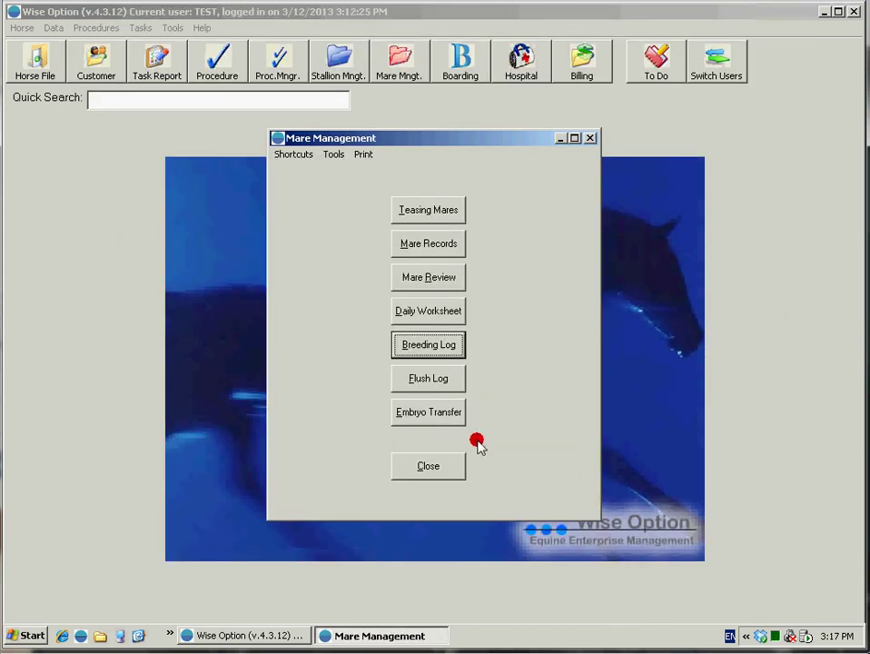
{"action": "left_click", "coordinate": [427, 466]}
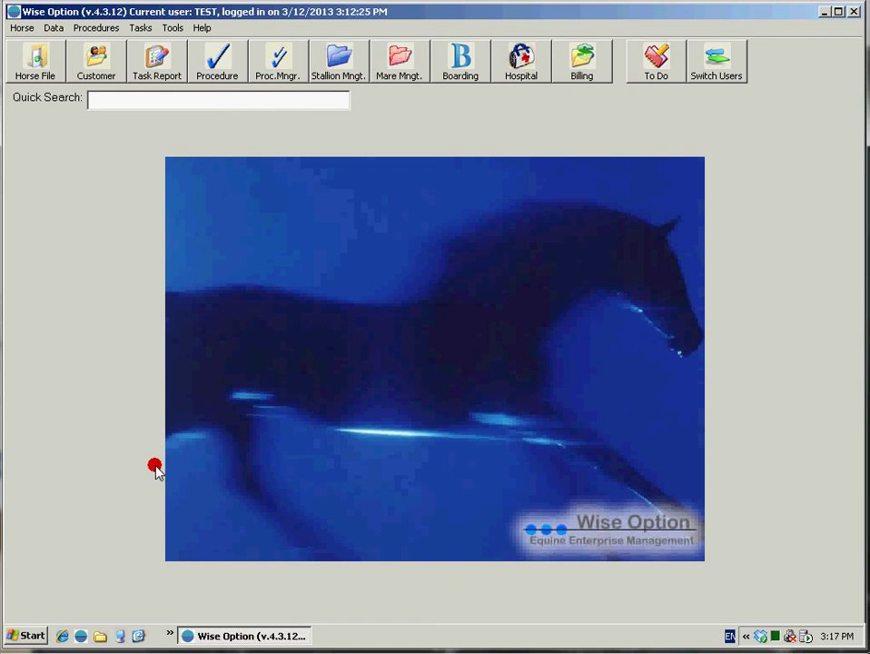
Step: Pick Great Stop from the horse list and reopen its pedigree tree through Dam DD
{"action": "left_click", "coordinate": [40, 54]}
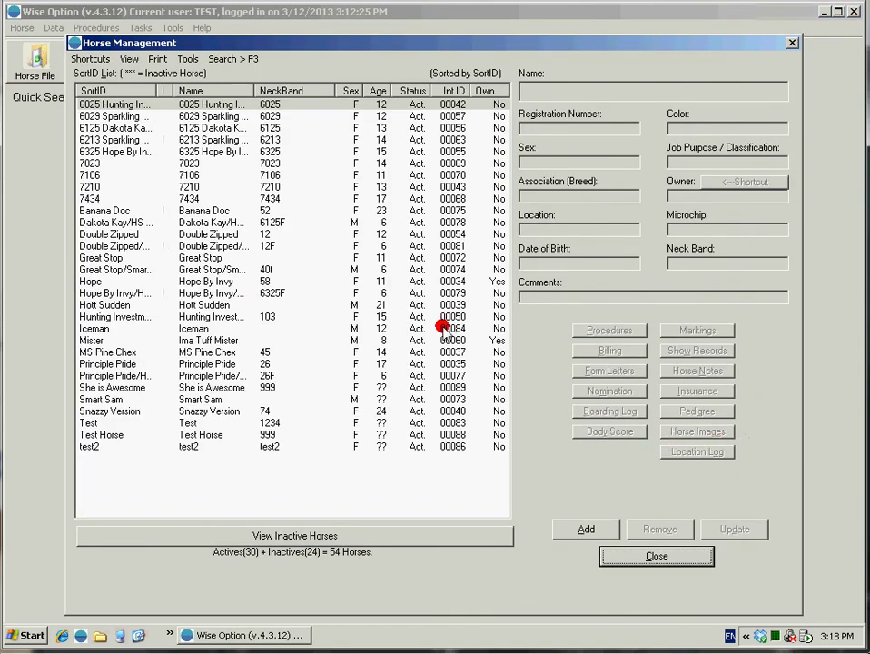
{"action": "left_click", "coordinate": [118, 258]}
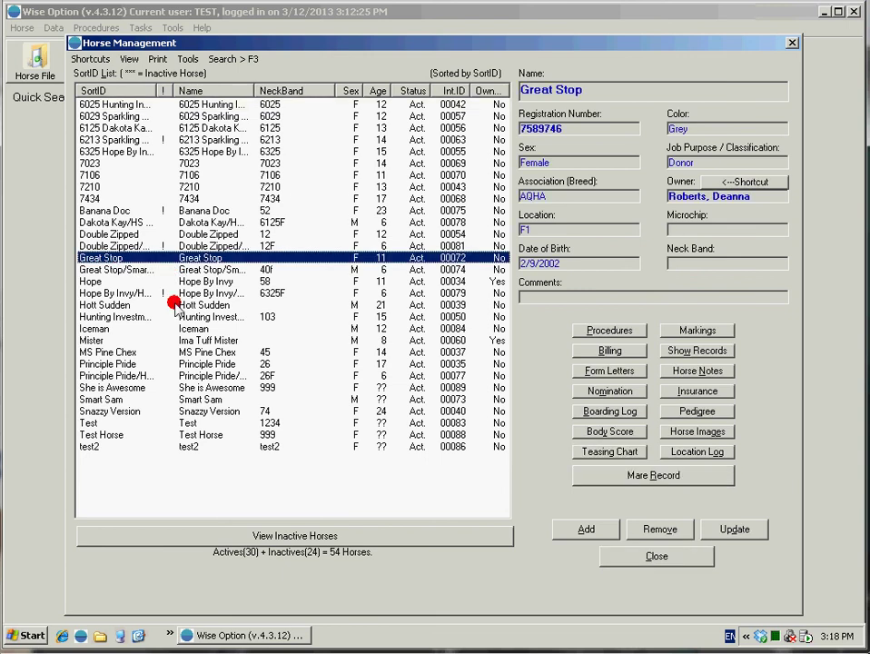
{"action": "left_click", "coordinate": [697, 410]}
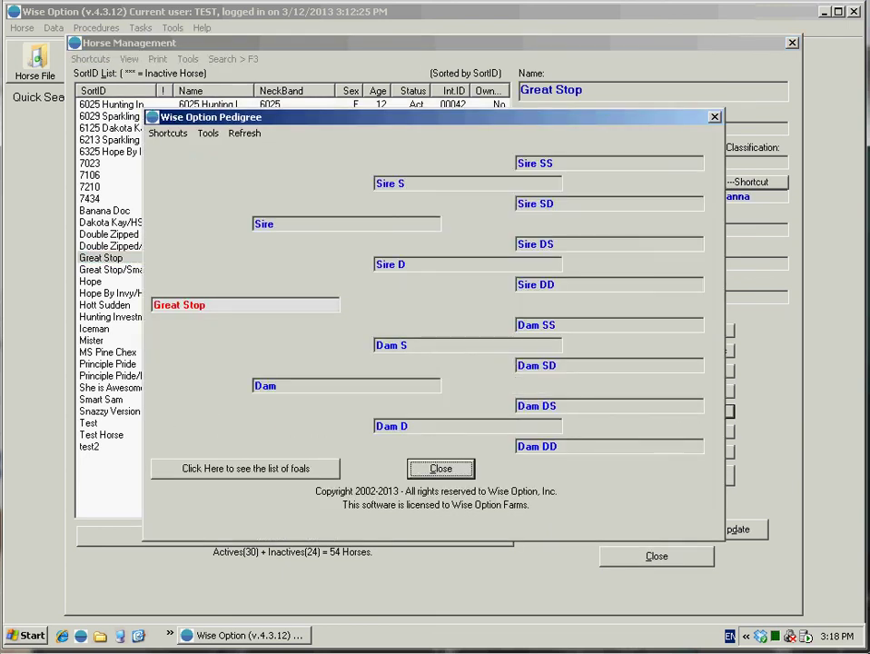